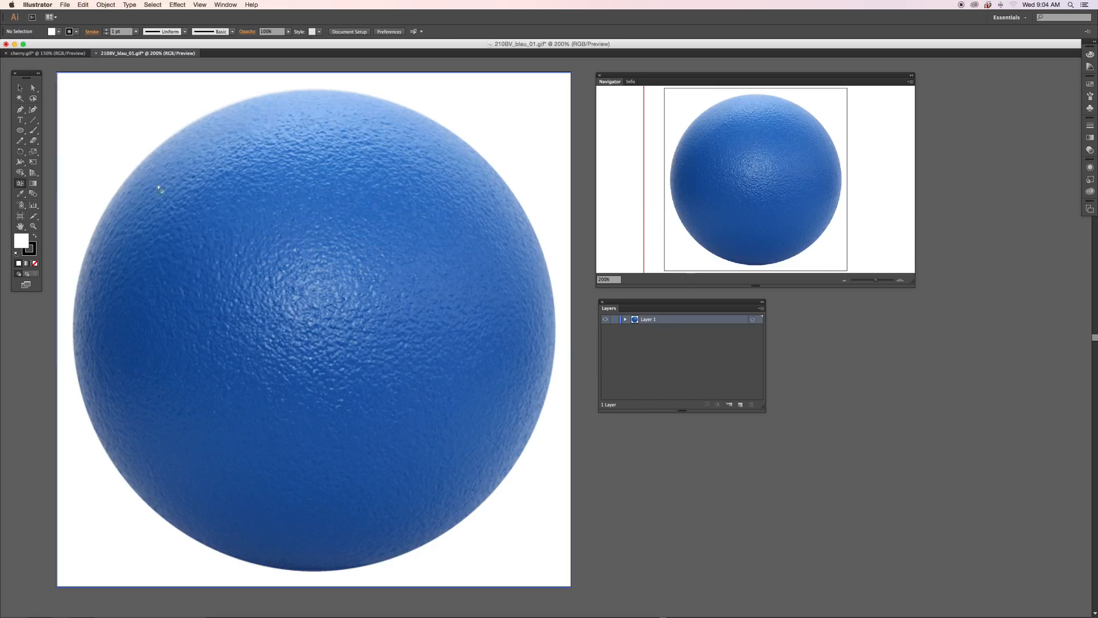
- Turn Layer 1 holding the ball photo into a template layer with images dimmed to 50%
click(20, 184)
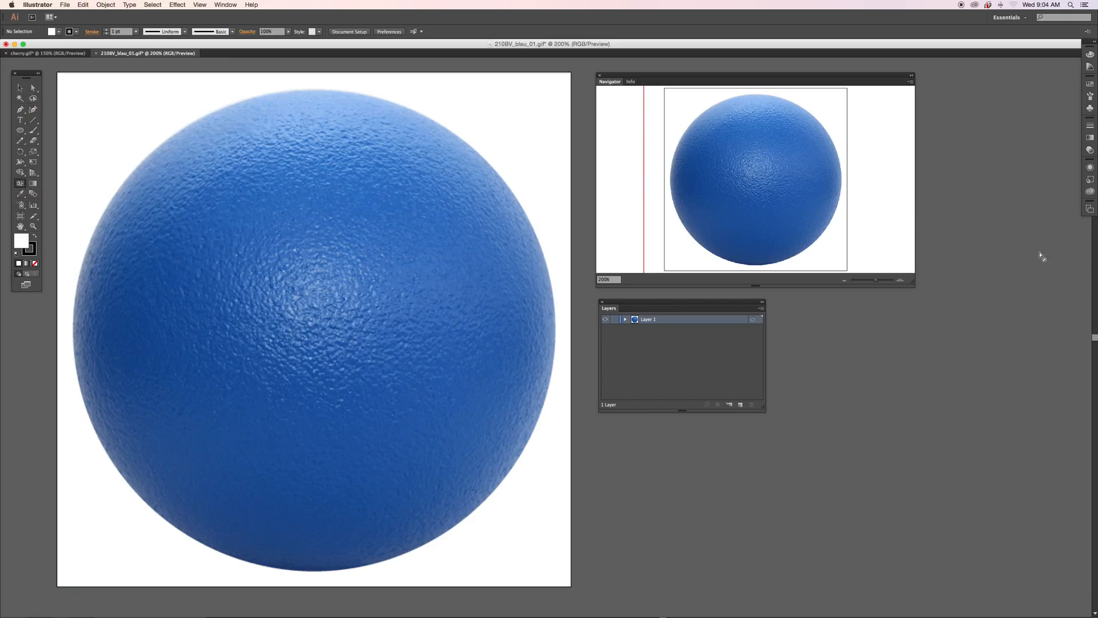
double_click(654, 320)
click(673, 332)
double_click(669, 320)
click(572, 168)
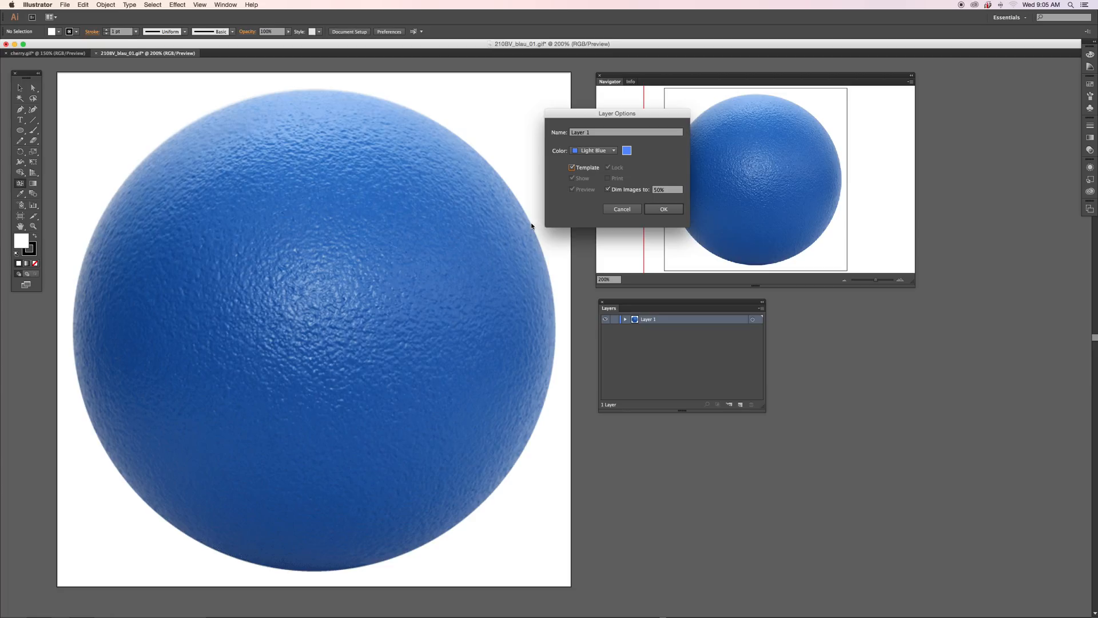
click(663, 209)
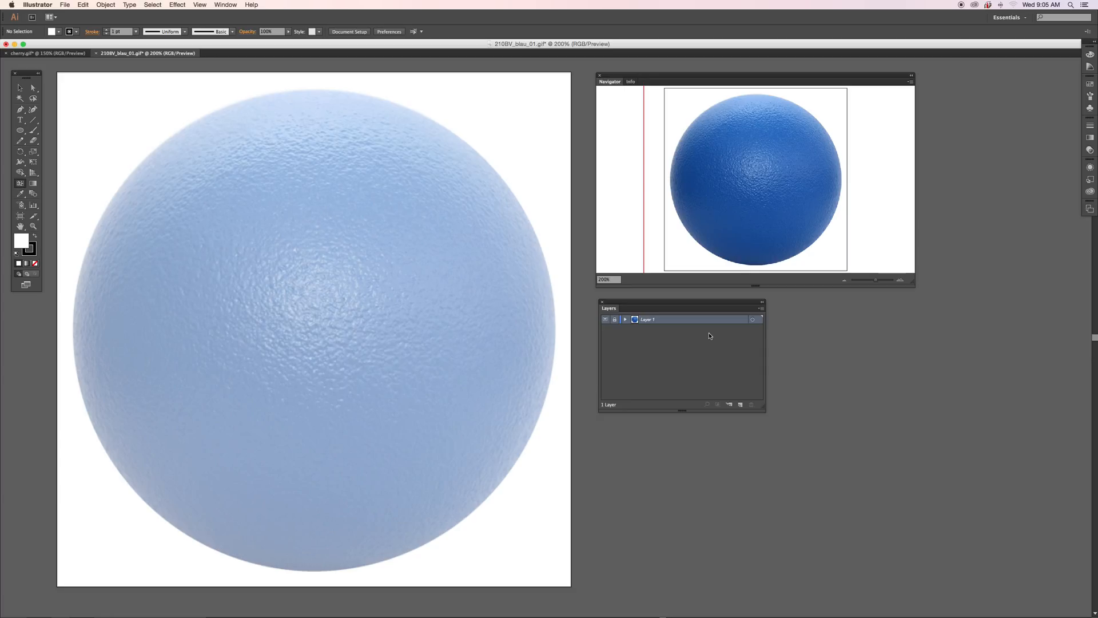
- Add a new layer and draw a circle about 7.2 in across from the ball's centre with the Ellipse tool
click(740, 405)
key(l)
mouse_move(321, 313)
mouse_down()
mouse_move(519, 537)
mouse_move(544, 536)
mouse_up()
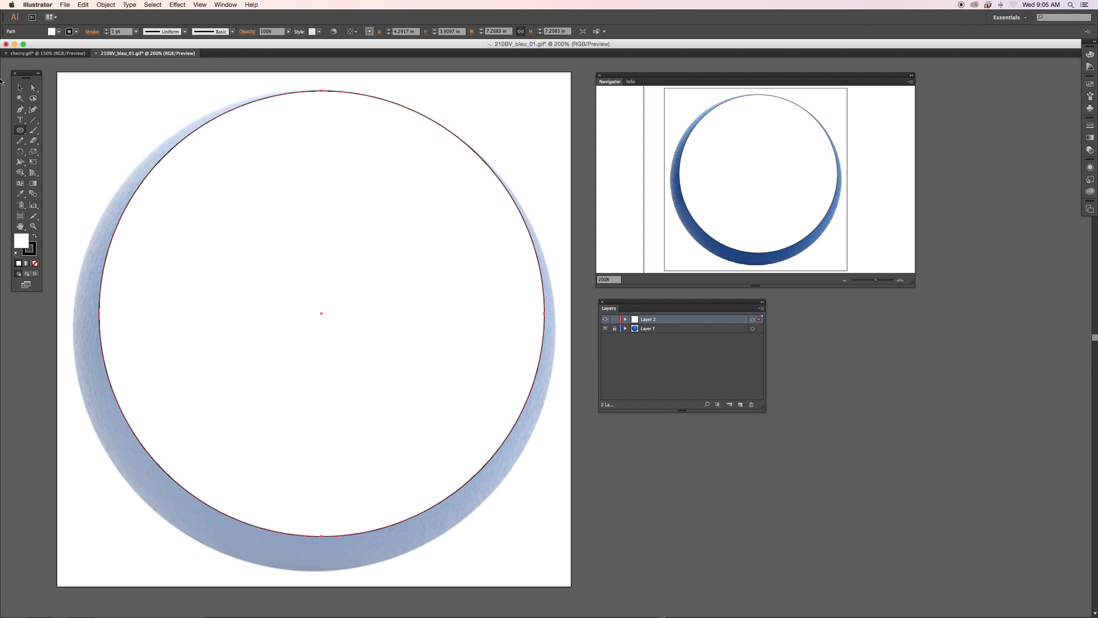
- Move and stretch the circle to match the ball's outline, about 7.83 in wide and 7.76 in high
click(22, 88)
drag(251, 191, 260, 221)
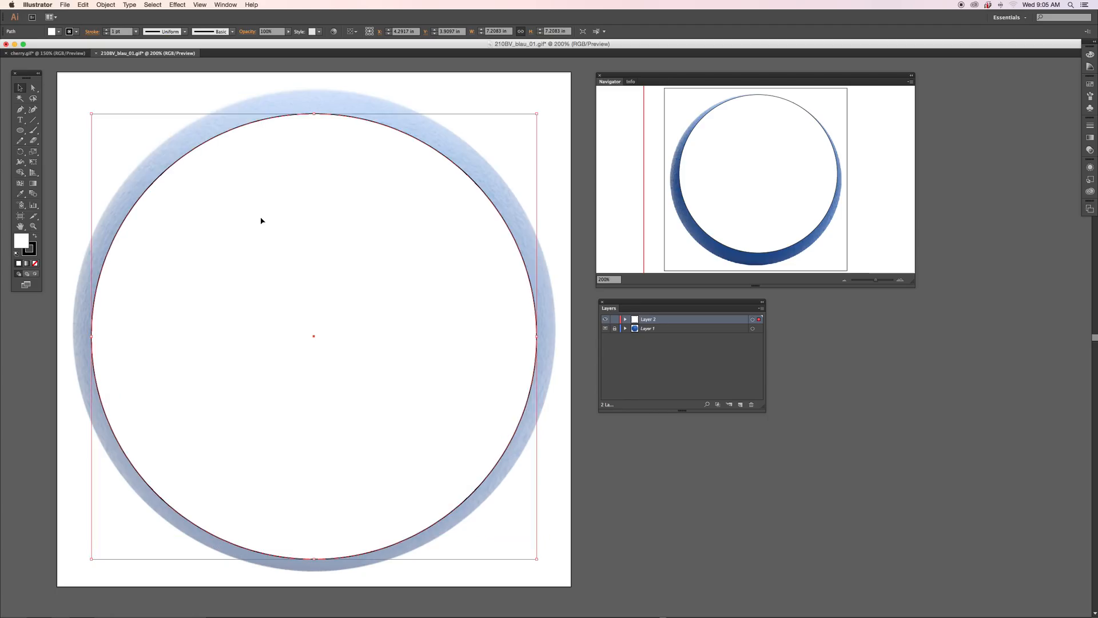
drag(537, 114, 568, 109)
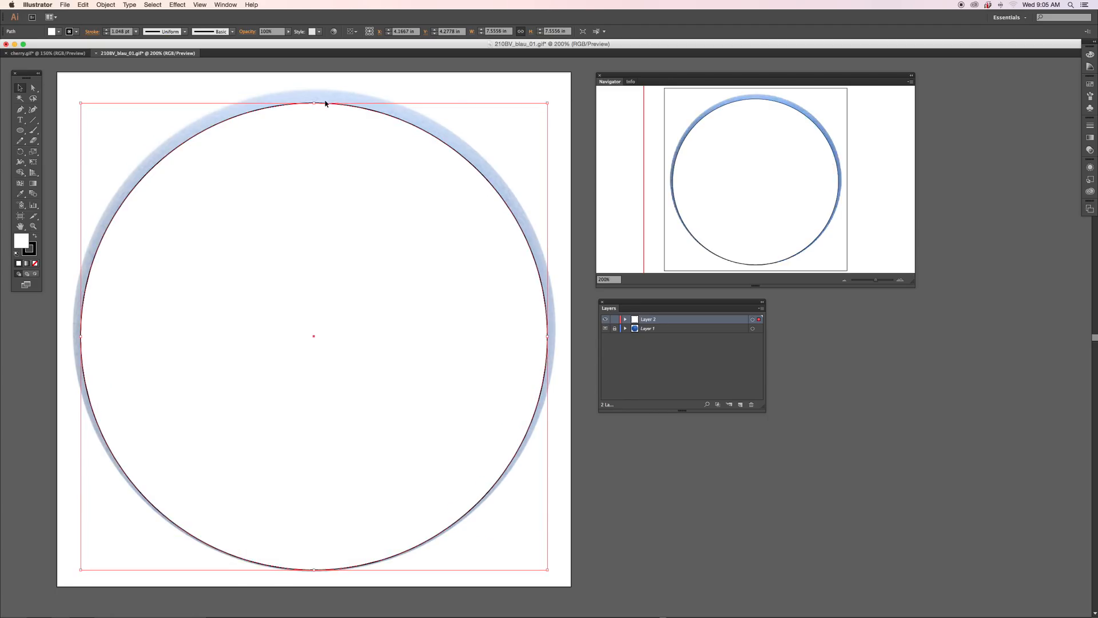
drag(318, 104, 319, 90)
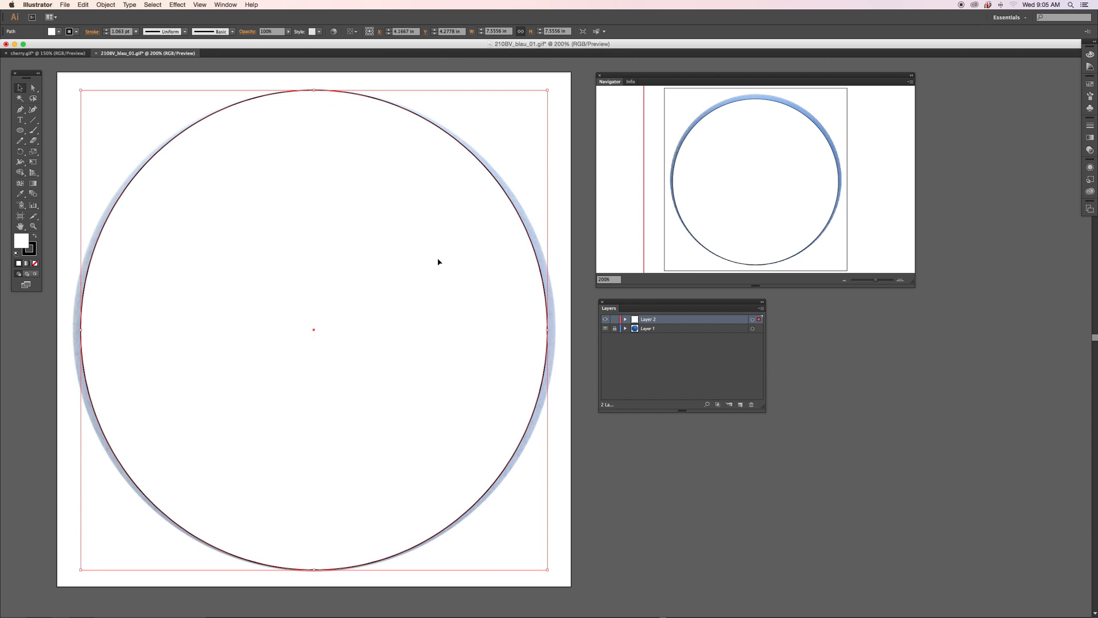
drag(548, 329, 556, 330)
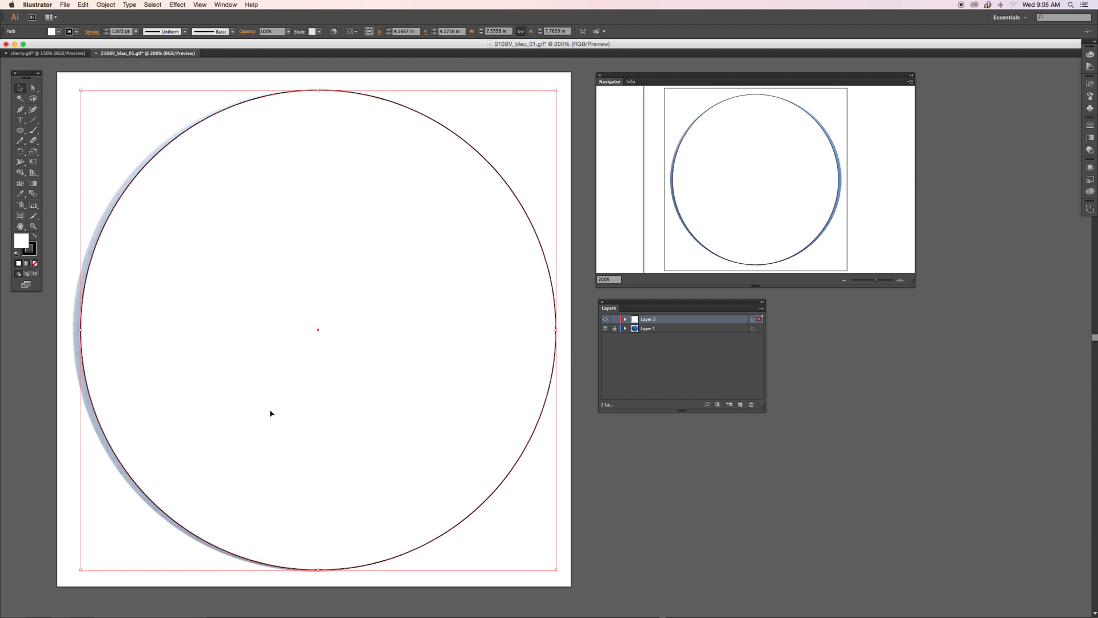
drag(81, 330, 73, 329)
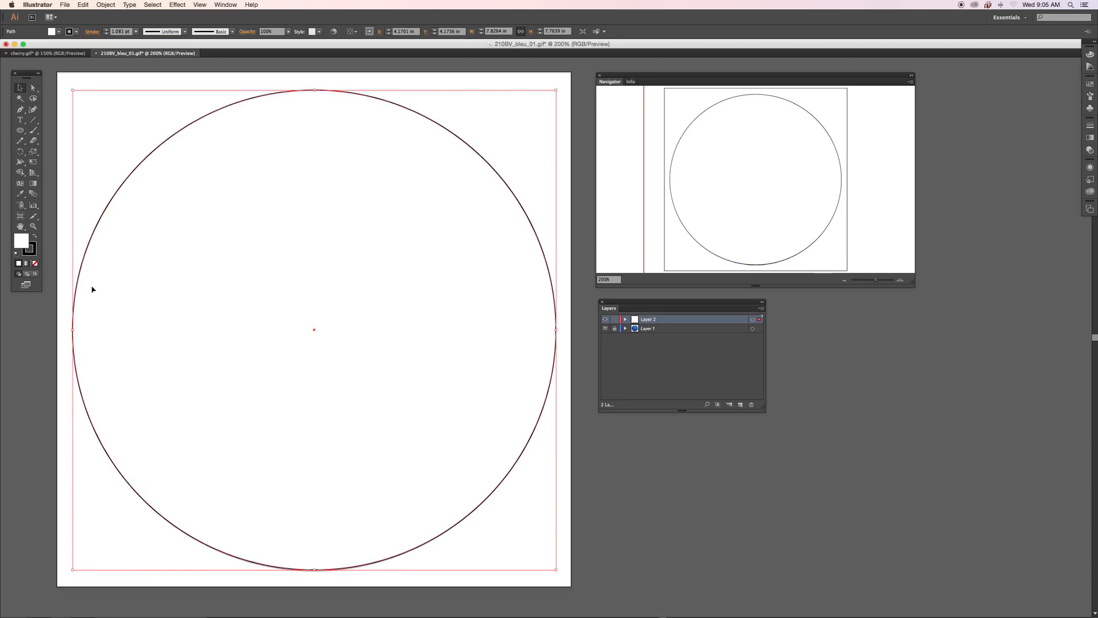
- Remove the circle's stroke and nudge the circle slightly down to line up with the ball
click(16, 241)
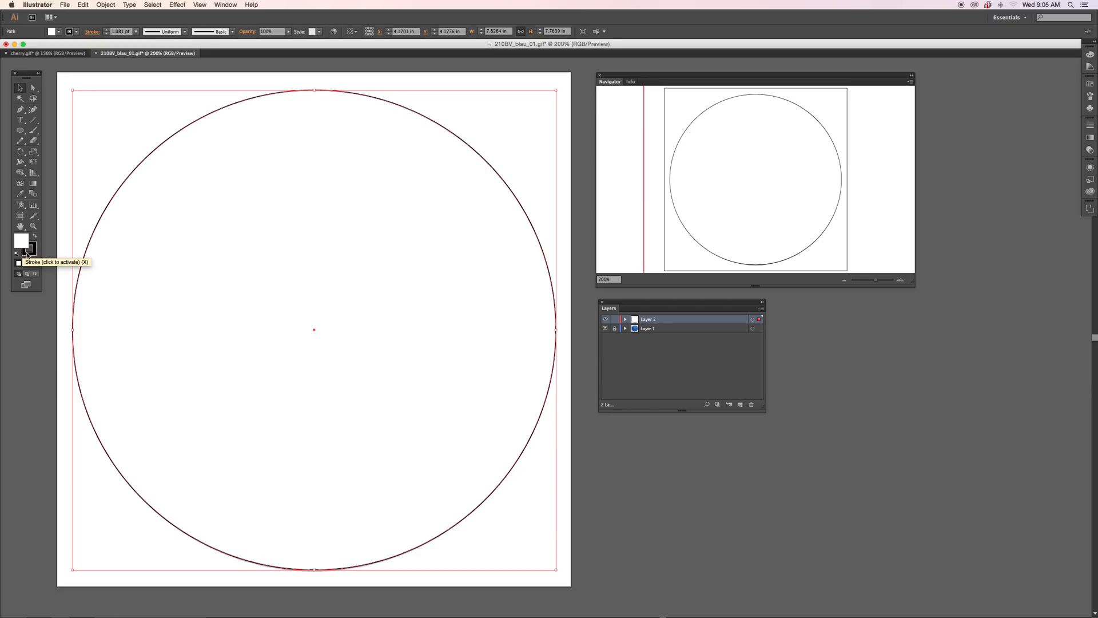
click(28, 254)
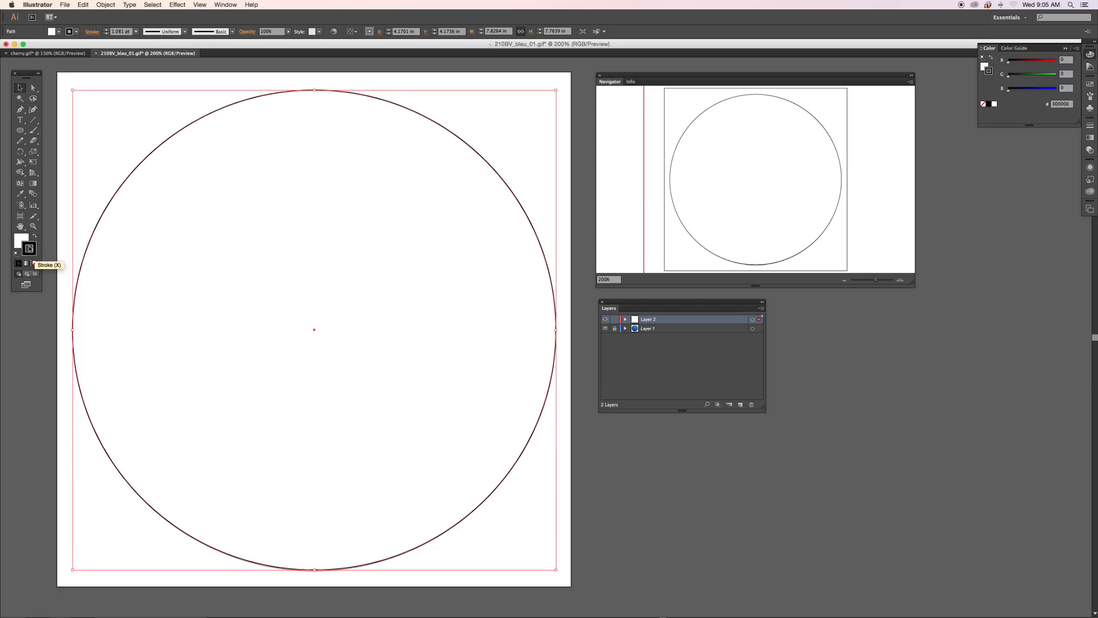
click(35, 263)
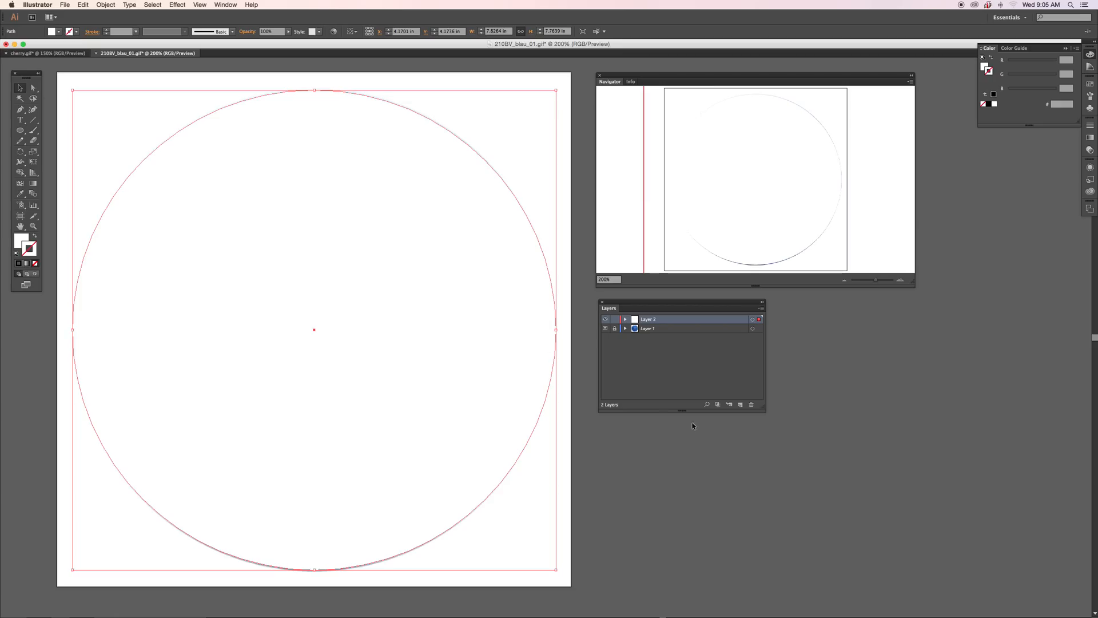
drag(315, 571, 315, 572)
key(Down)
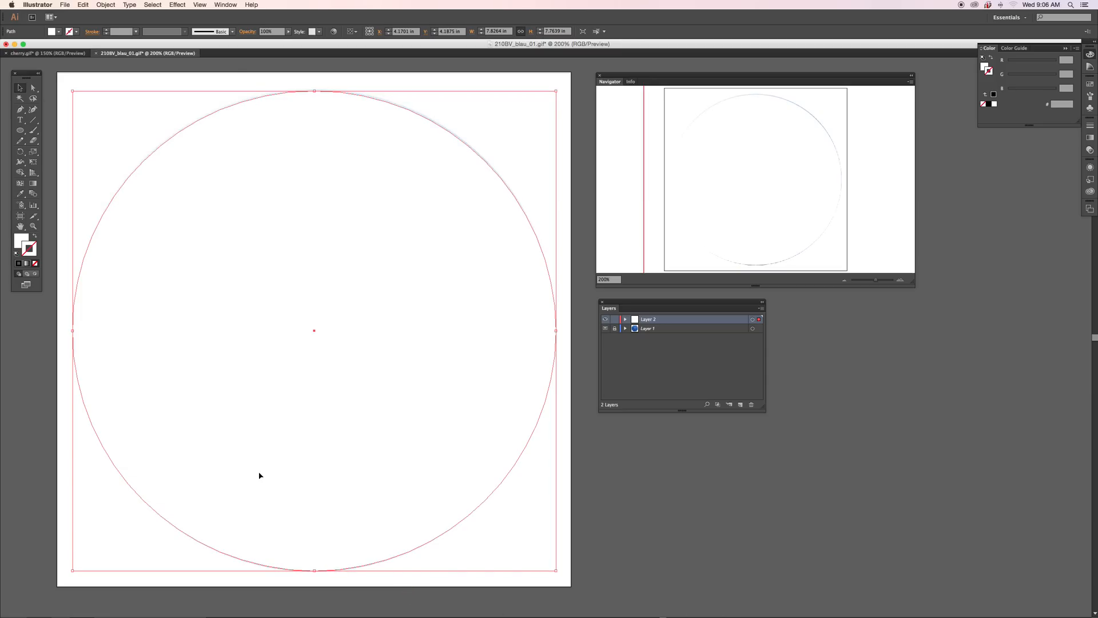
- Switch the document to Outline view so the template shows through, and deselect the circle
mouse_move(173, 45)
mouse_down()
mouse_move(190, 45)
mouse_move(175, 46)
mouse_up()
key(a)
key(super+y)
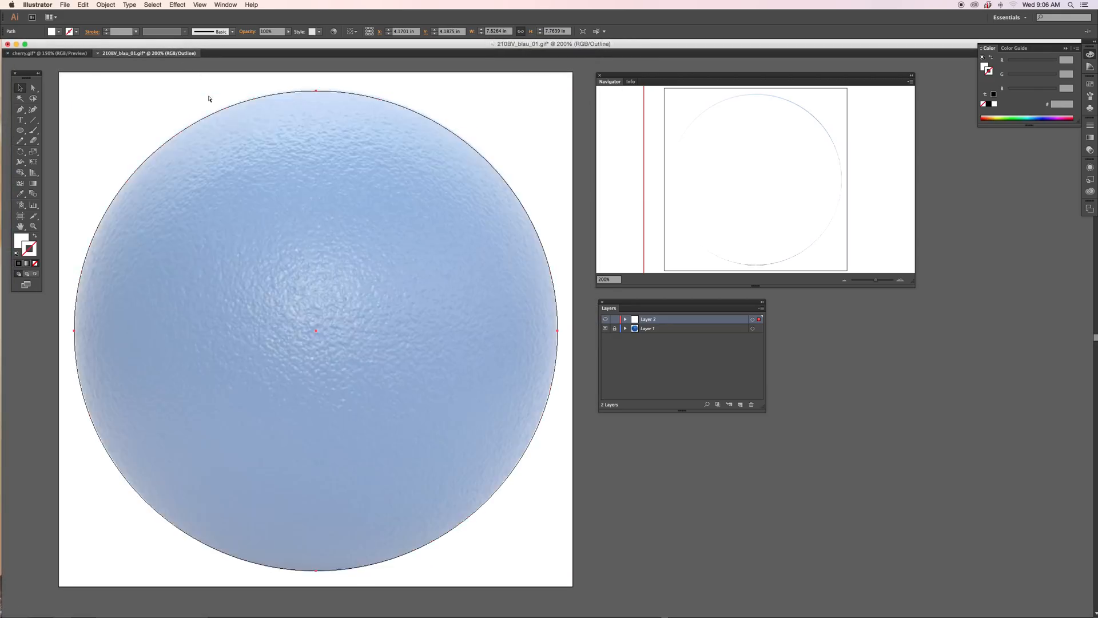
key(super+y)
key(super+y)
key(v)
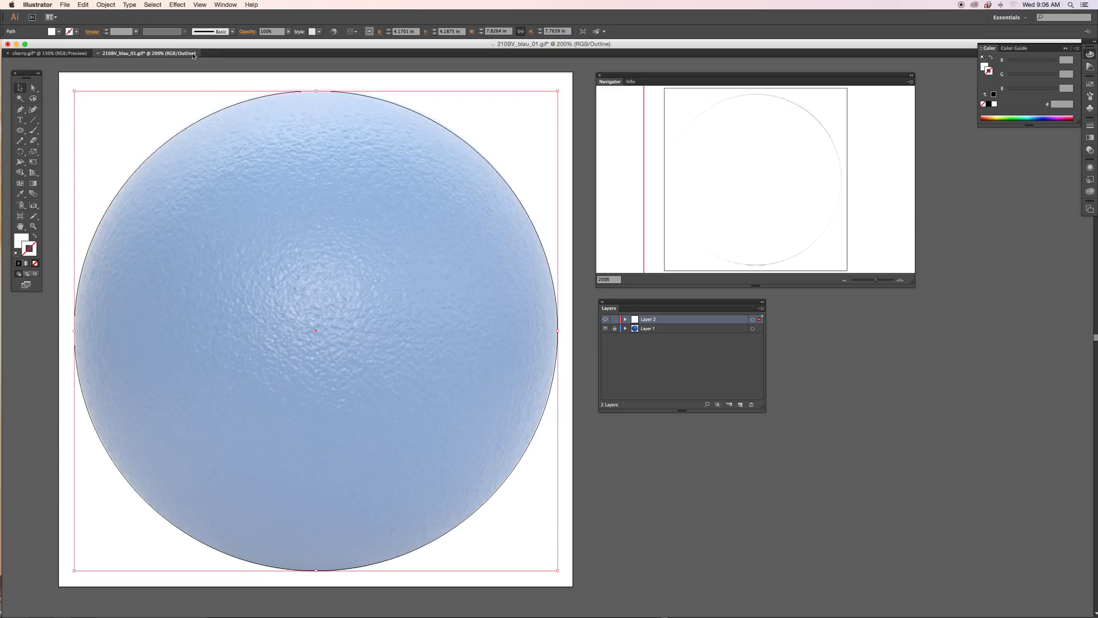
key(super+y)
key(super+y)
key(super+y)
key(super+y)
click(200, 5)
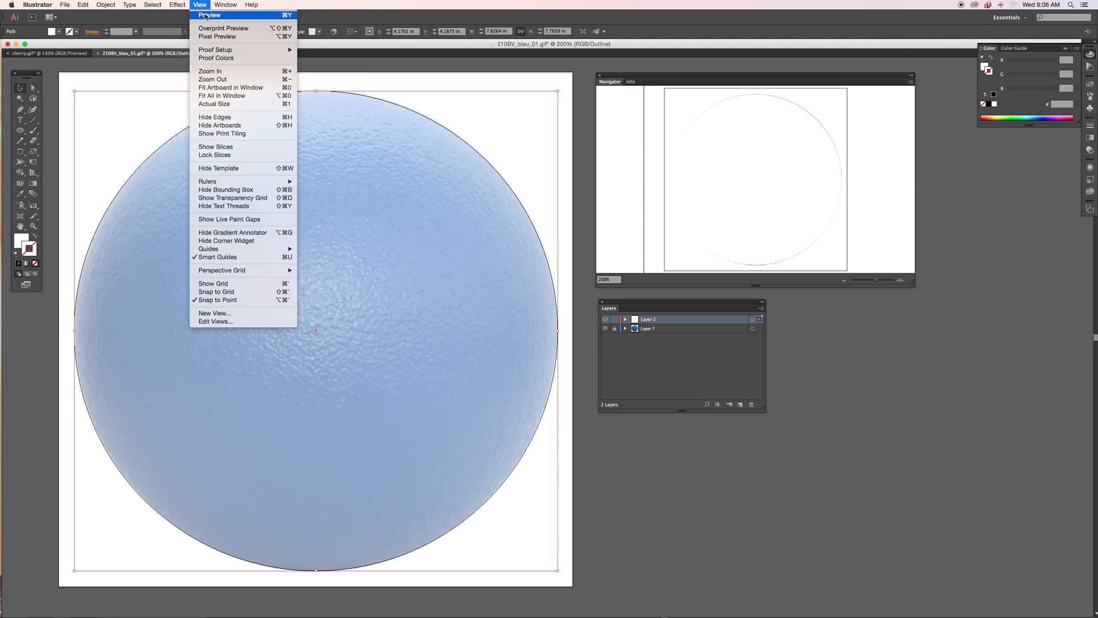
click(206, 15)
key(super+y)
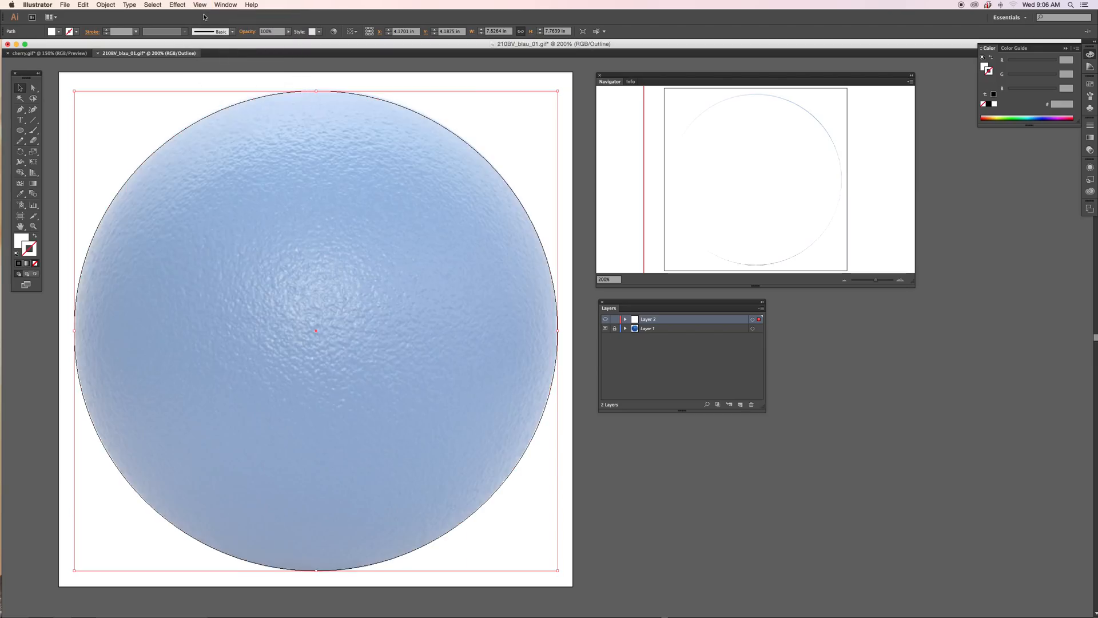
click(563, 161)
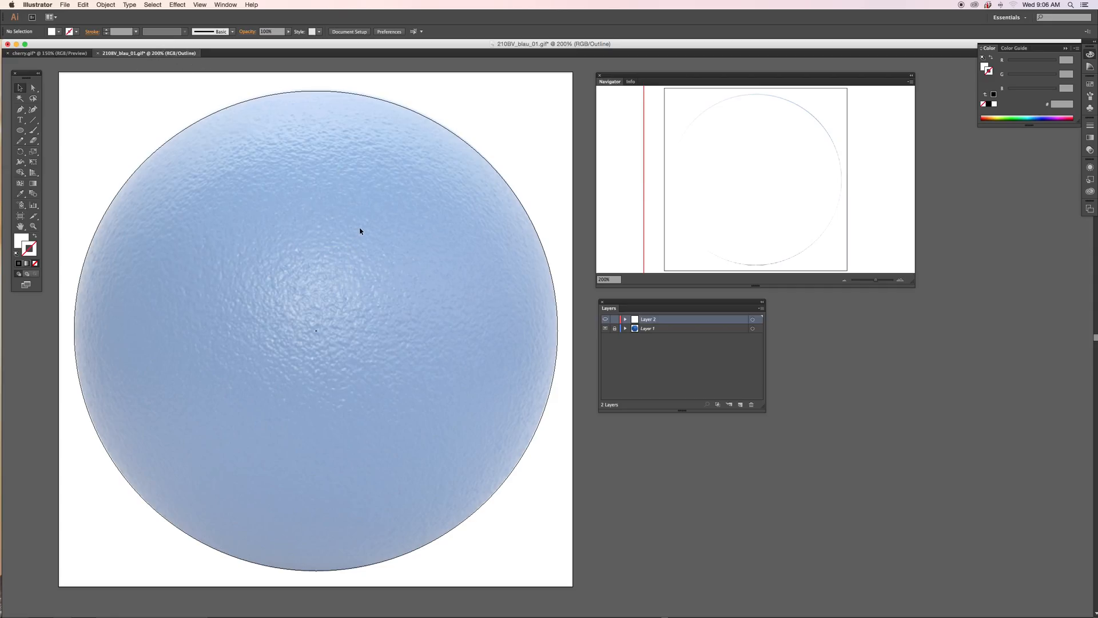
- Add a gradient mesh point at the circle's centre, try adjusting its horizontal mesh line, and undo that adjustment
click(20, 183)
click(317, 331)
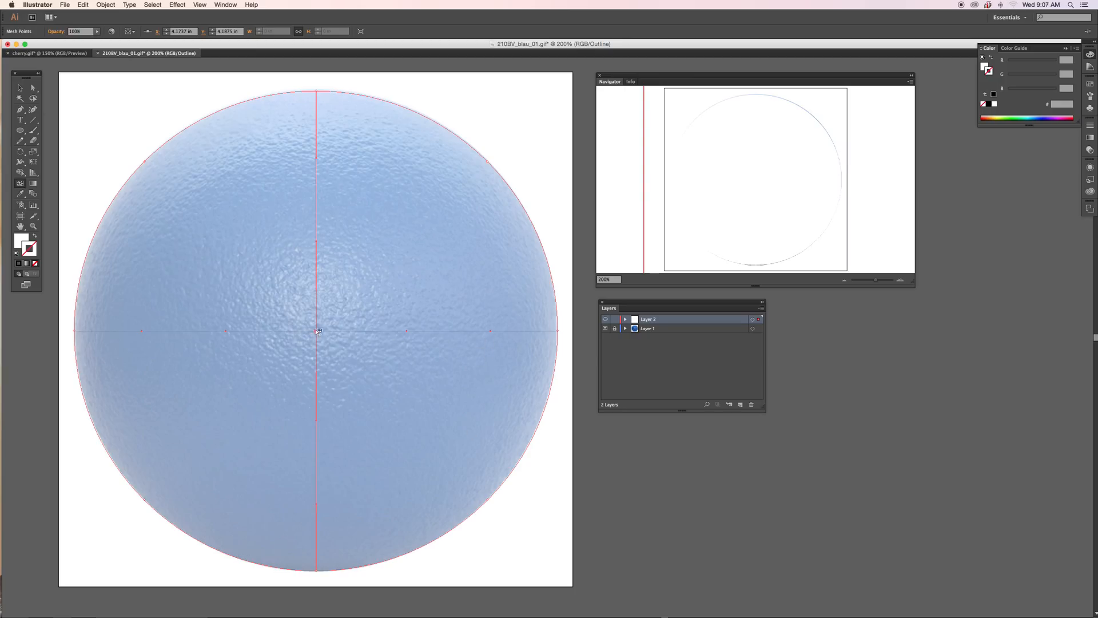
drag(490, 330, 488, 402)
key(super+z)
- Add five horizontal mesh lines along the vertical centre line: three above the centre, one below it and one near the ball's bottom
click(19, 185)
click(317, 143)
click(317, 180)
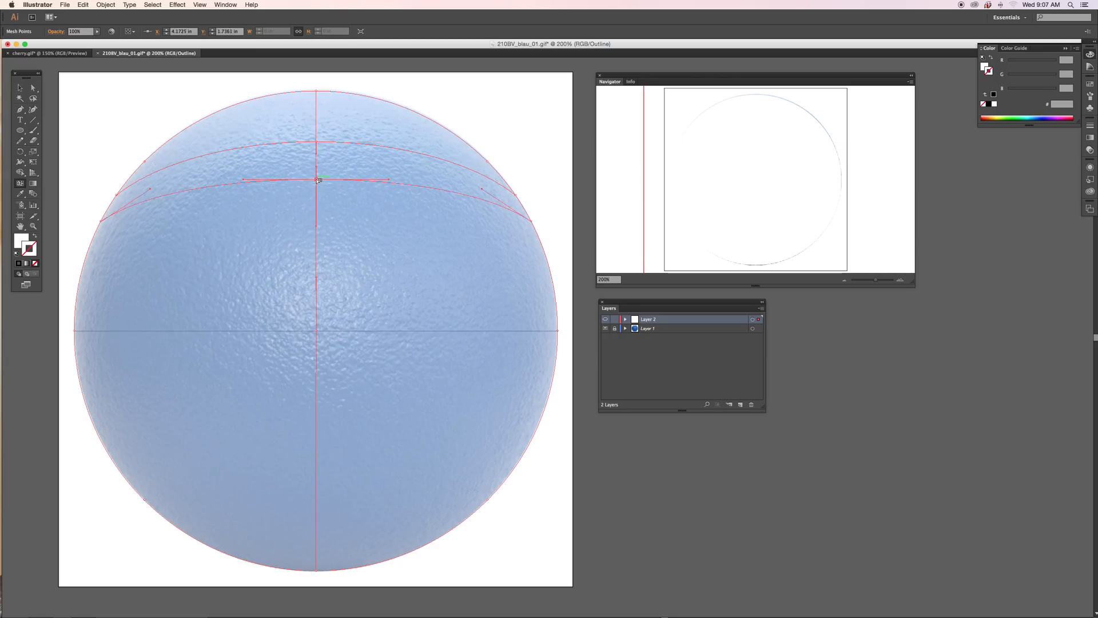
click(317, 540)
click(319, 396)
click(320, 250)
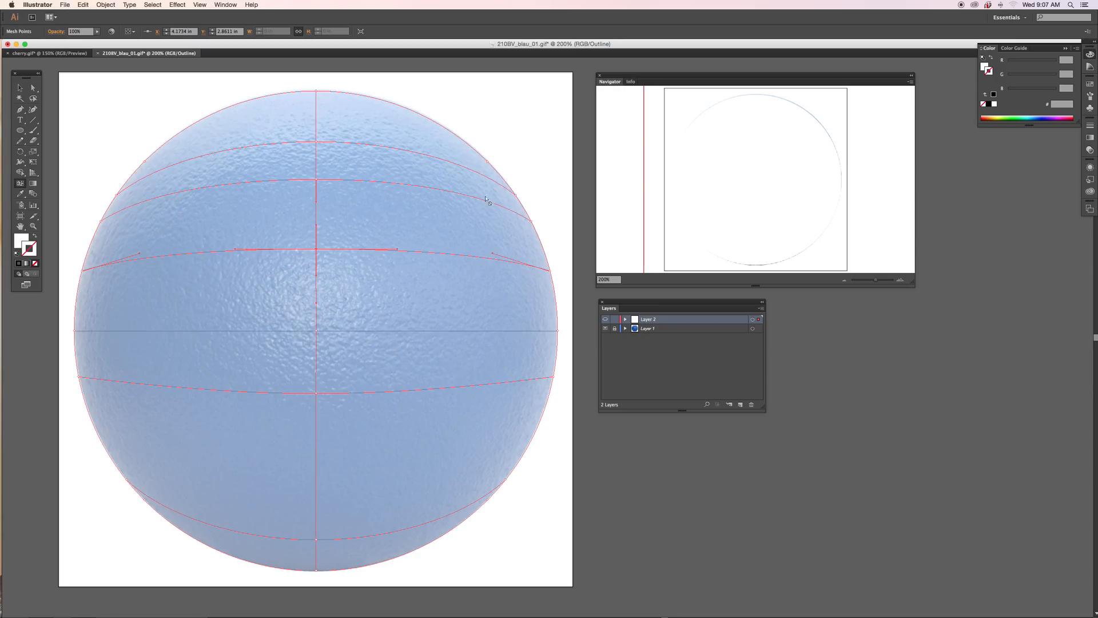
- Add four vertical mesh lines: one near each side edge of the ball and one on either side of the centre line
click(522, 216)
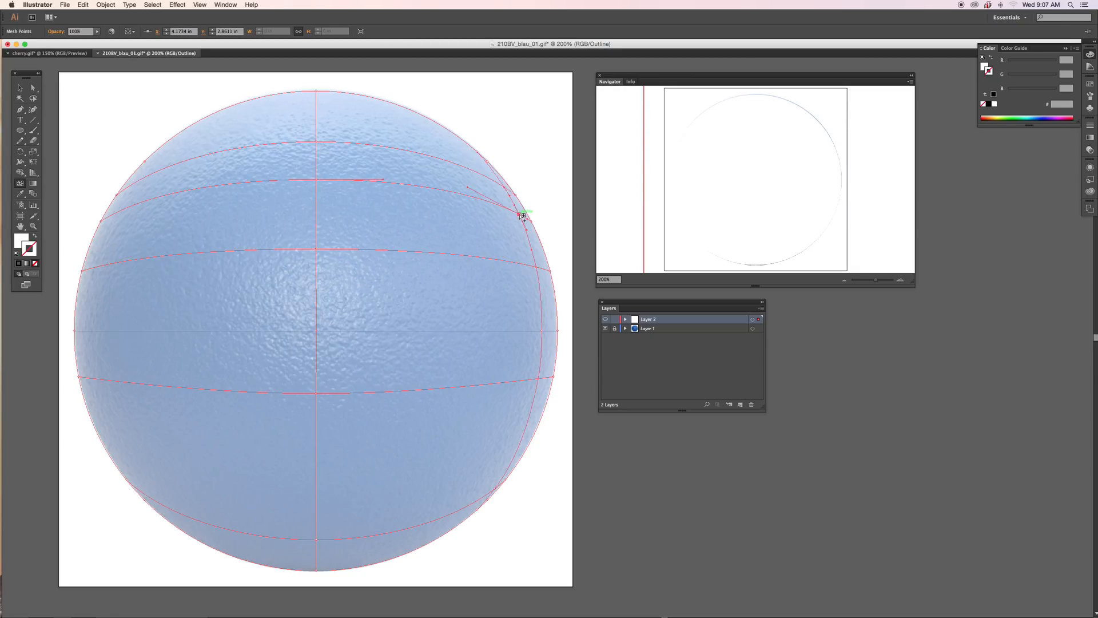
click(100, 331)
click(201, 331)
click(385, 331)
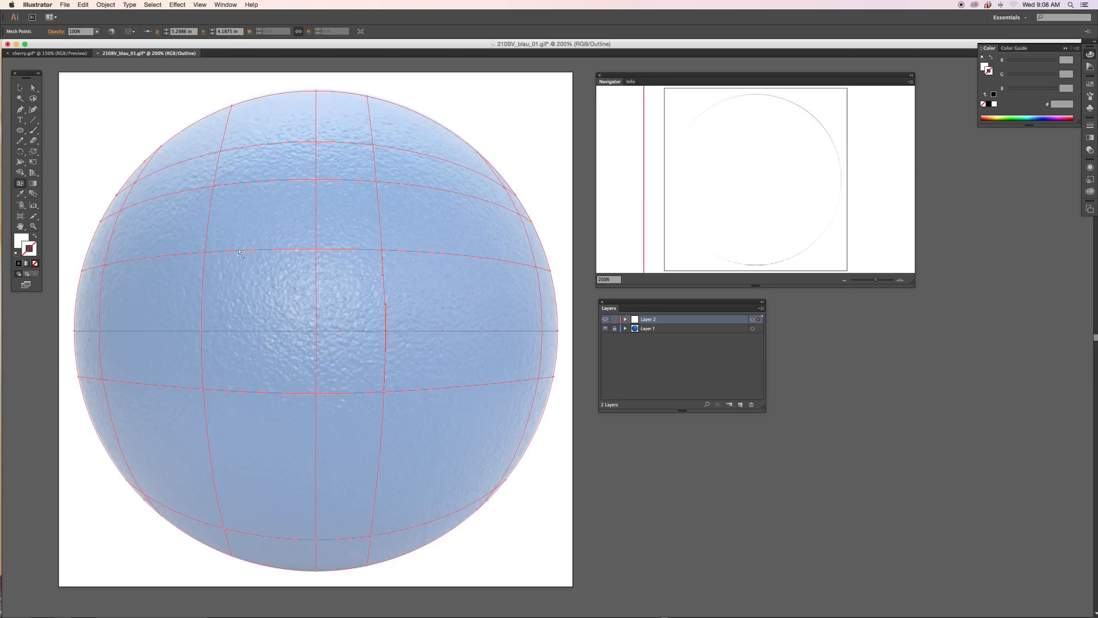
click(22, 195)
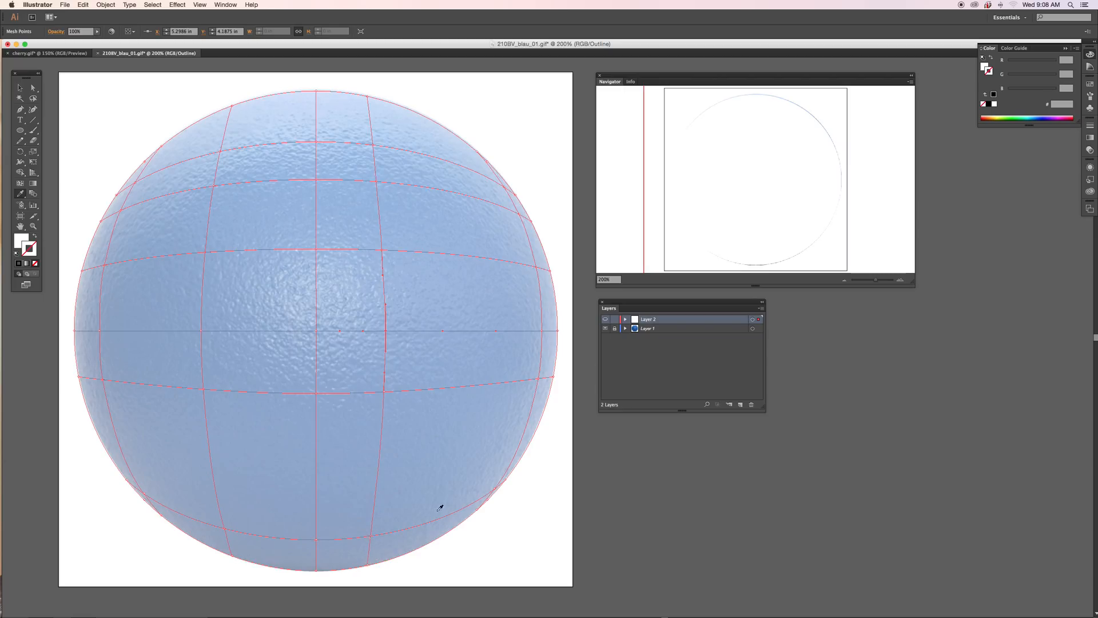
click(32, 87)
click(384, 393)
click(318, 393)
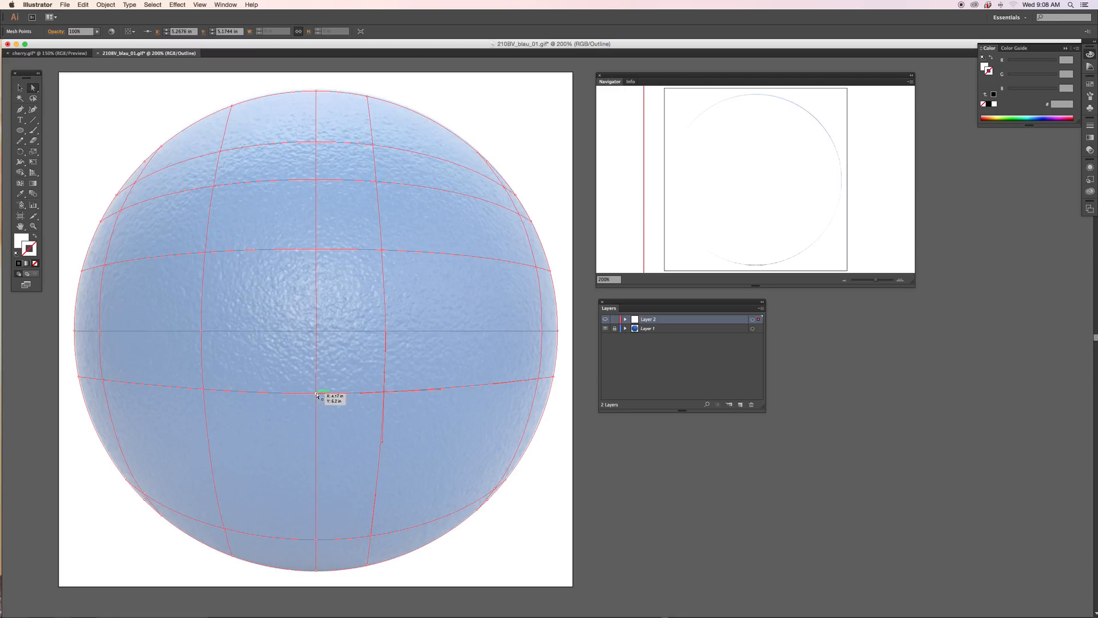
click(384, 393)
click(316, 394)
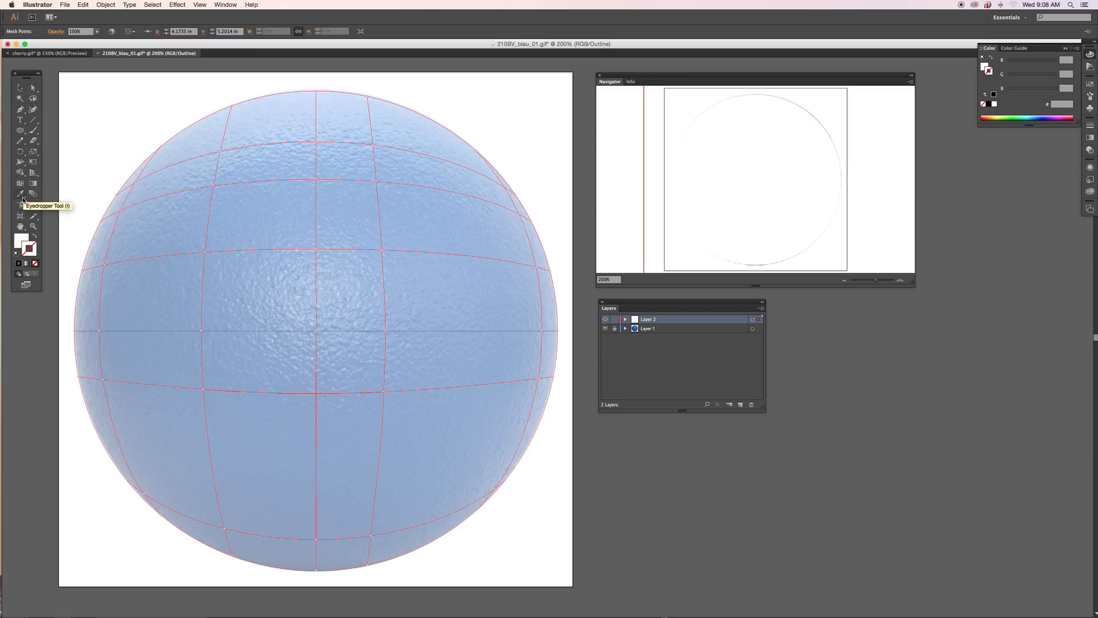
click(22, 196)
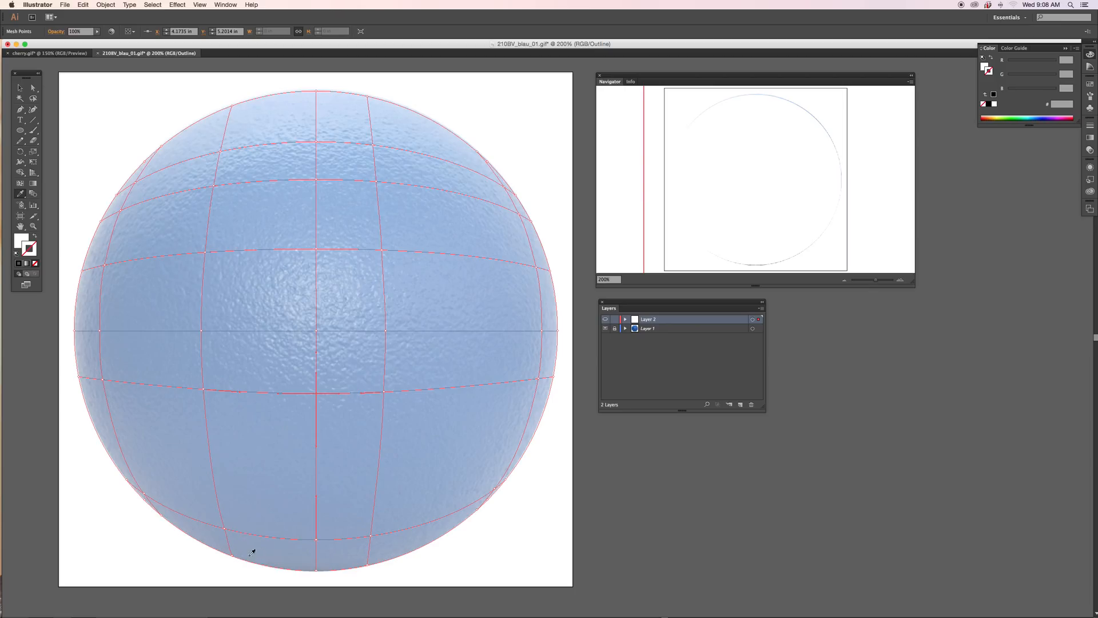
click(33, 99)
mouse_move(110, 498)
mouse_down()
mouse_move(295, 602)
mouse_move(464, 579)
mouse_move(517, 545)
mouse_move(508, 499)
mouse_move(430, 484)
mouse_move(139, 482)
mouse_move(113, 501)
mouse_up()
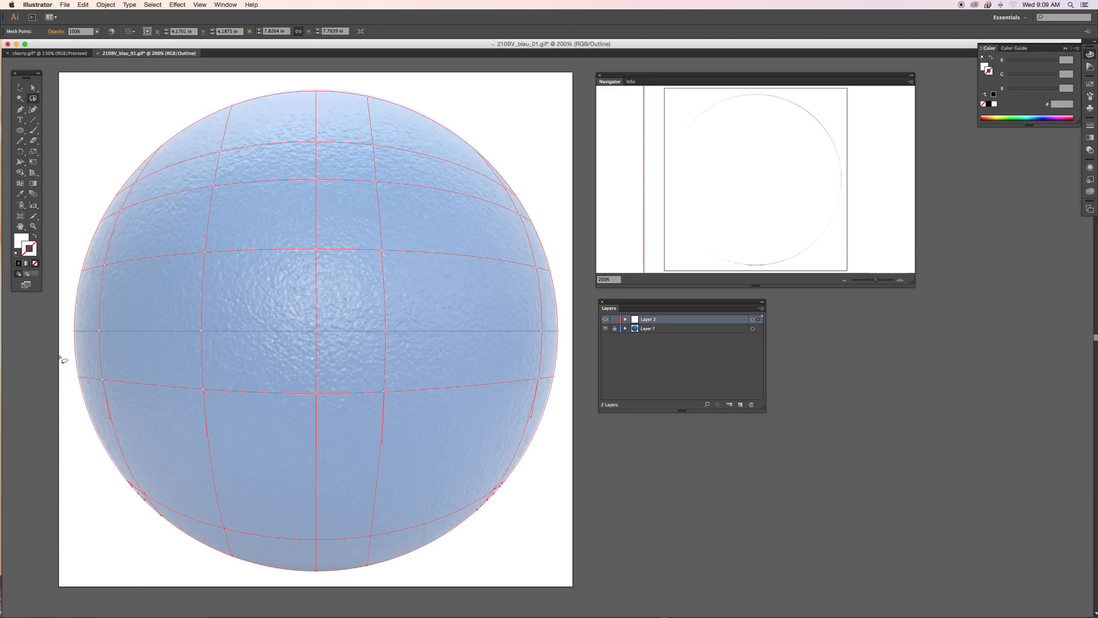
scroll(68, 200, down, 1)
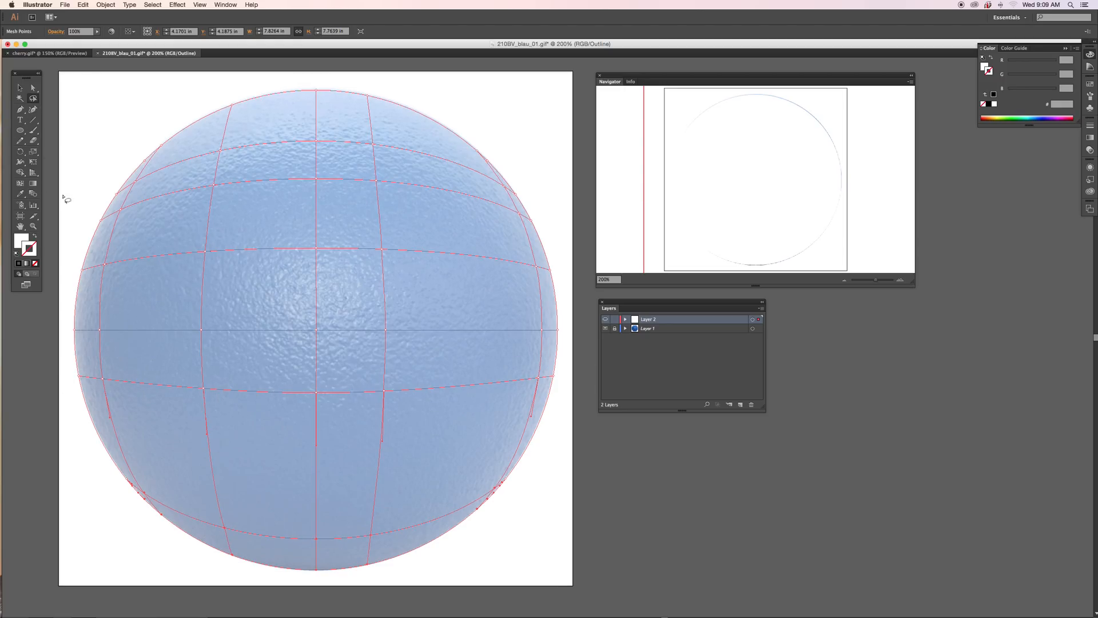
click(33, 89)
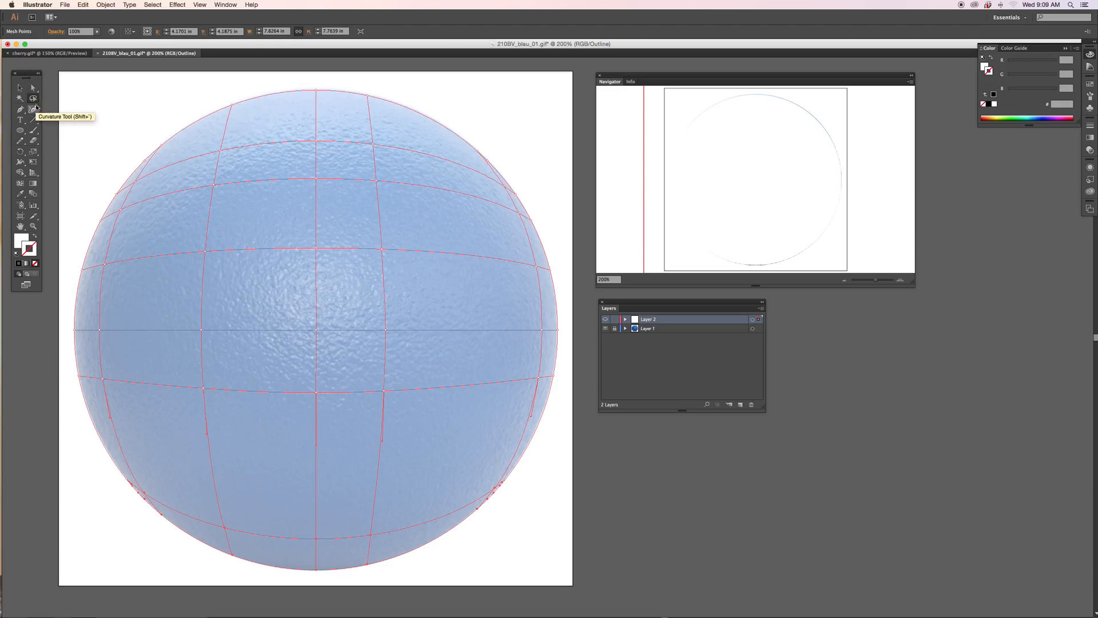
click(76, 267)
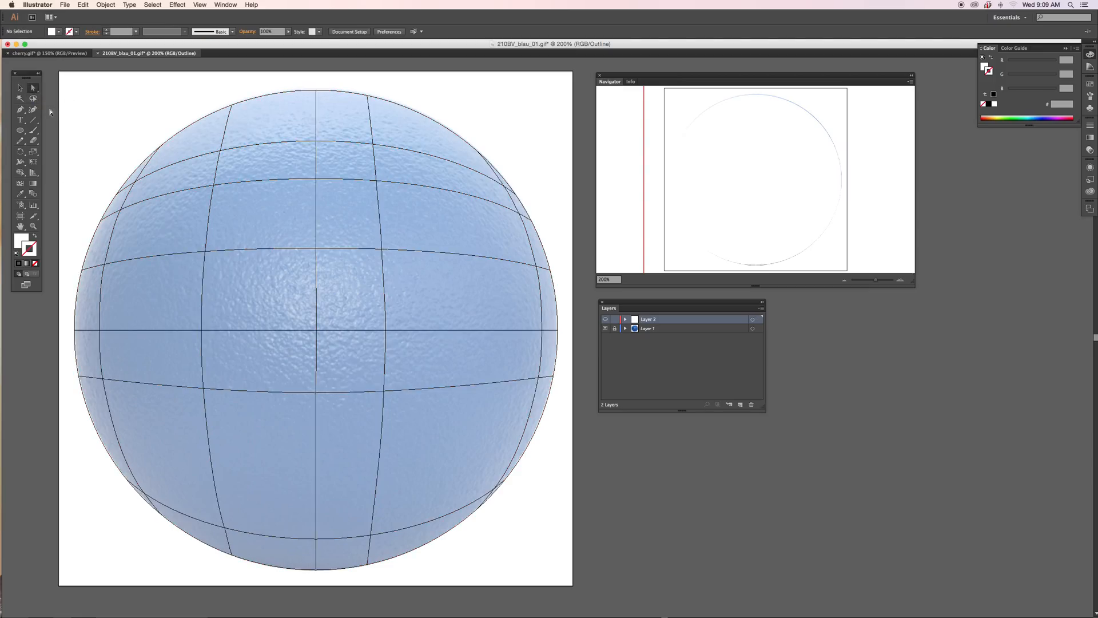
- Select the mesh points along the ball's bottom edge and colour them with the dark blue sampled from the photo's bottom
click(20, 193)
super+click(161, 515)
super+click(231, 556)
super+click(367, 565)
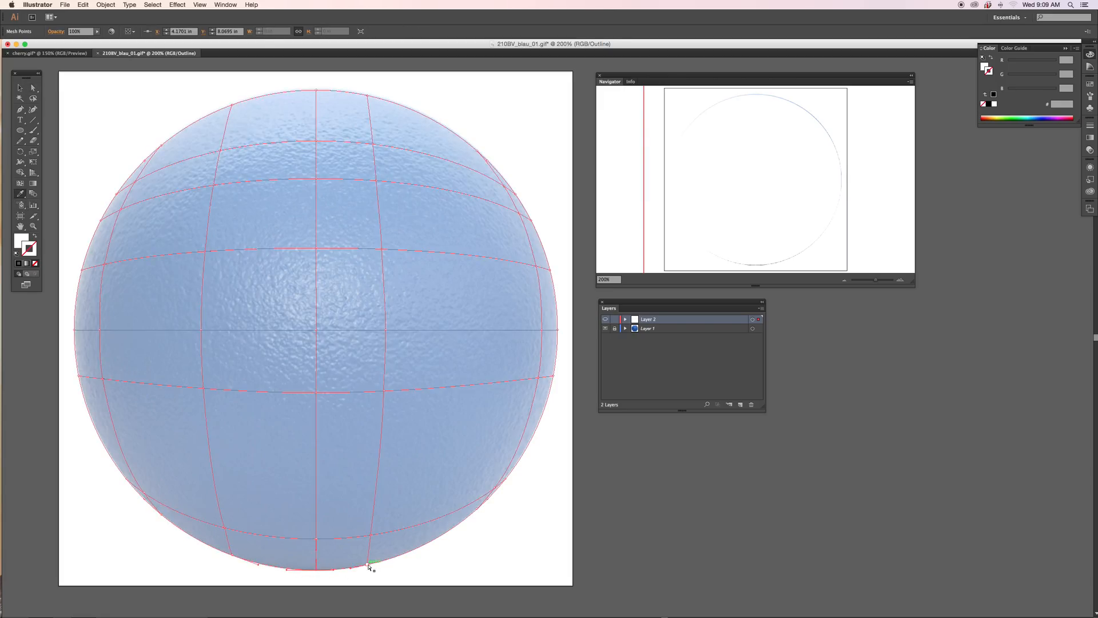
super+click(479, 508)
super+click(164, 518)
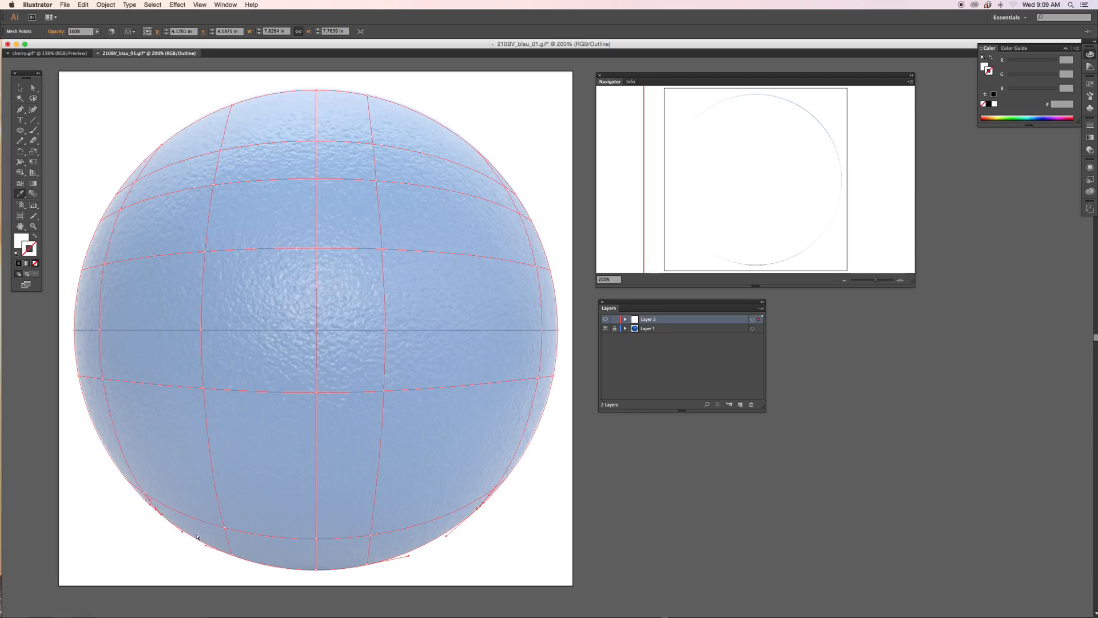
super+click(316, 569)
super+click(364, 572)
shift+super+click(368, 564)
click(305, 559)
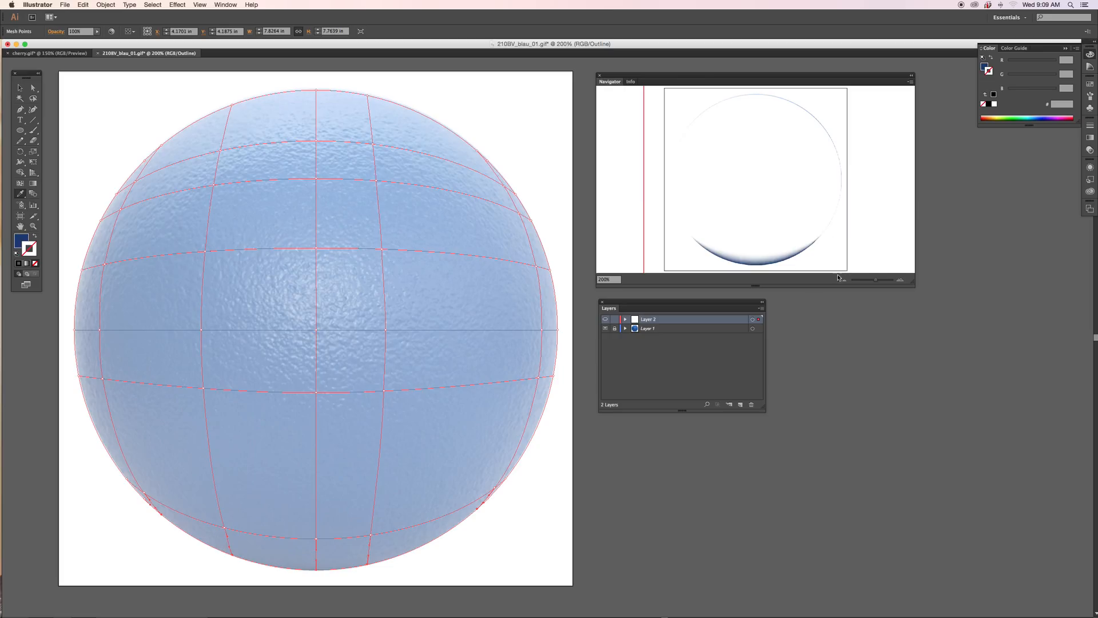
- Select the mesh points along the lowest inner row of the ball and colour them with a blue sampled from the photo
click(131, 486)
click(146, 495)
click(334, 538)
click(315, 538)
click(371, 537)
click(496, 491)
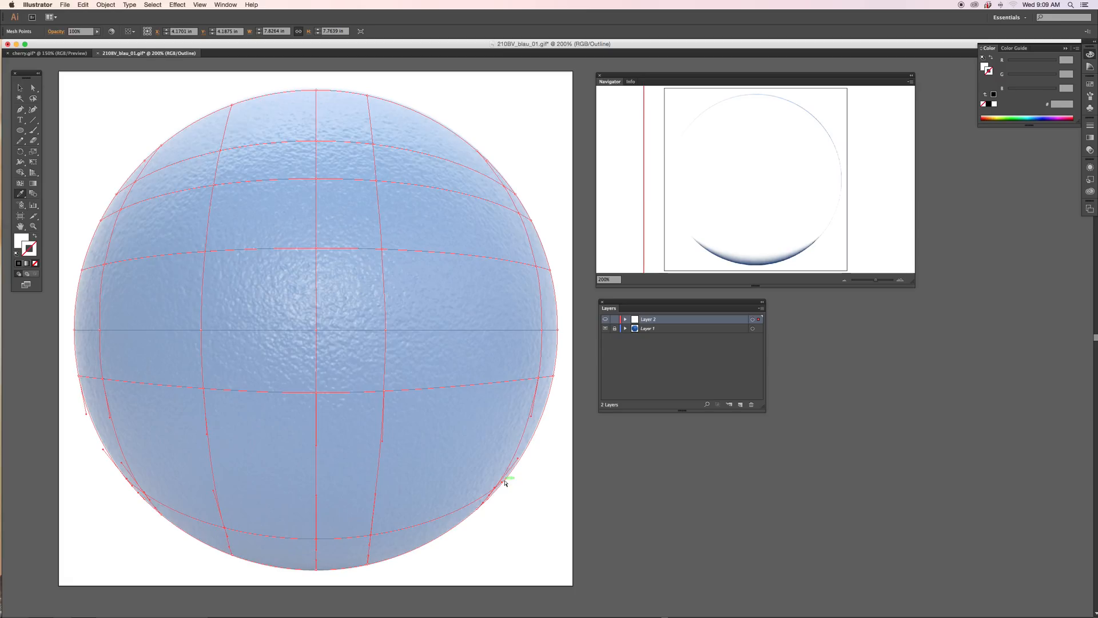
click(385, 525)
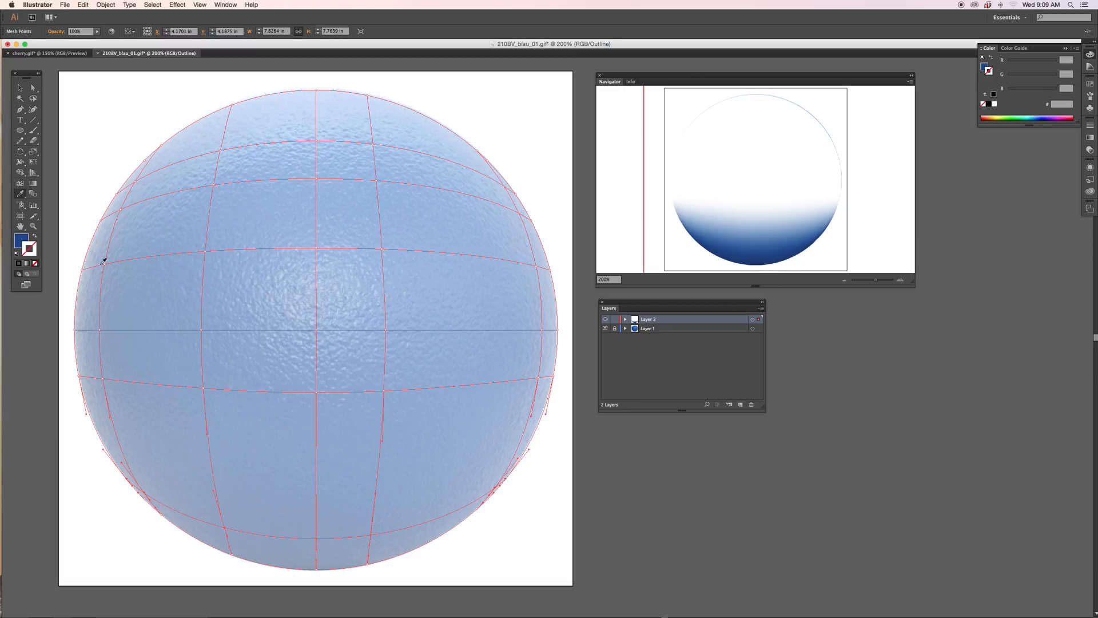
- Try to colour the mesh row just below the centre line with a single blue sampled from the photo
click(79, 378)
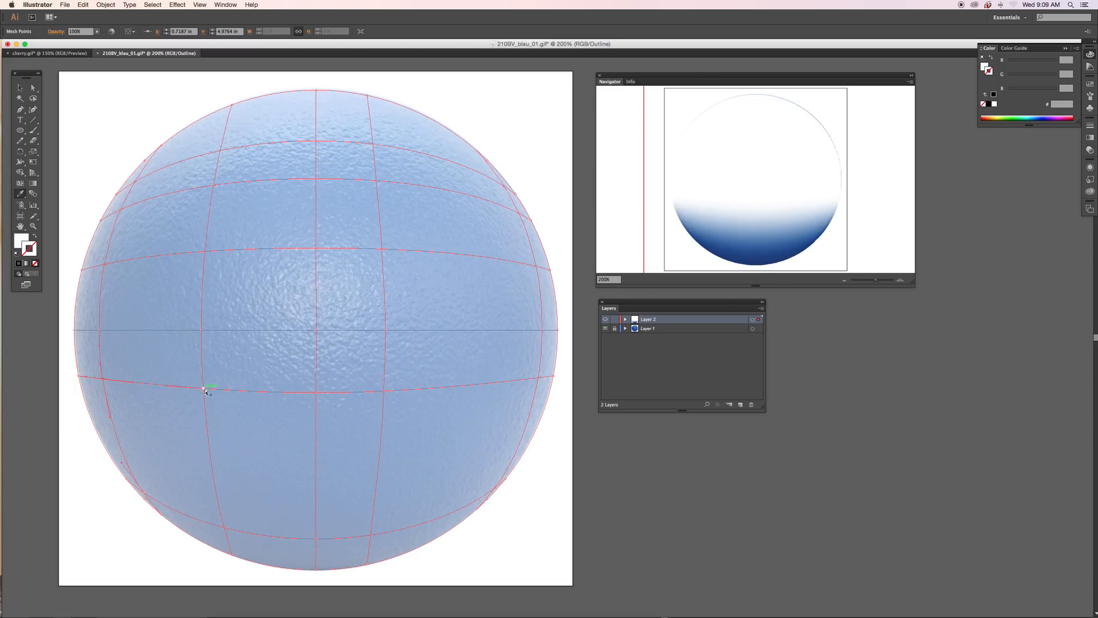
click(317, 393)
click(382, 393)
click(544, 378)
click(554, 377)
click(445, 374)
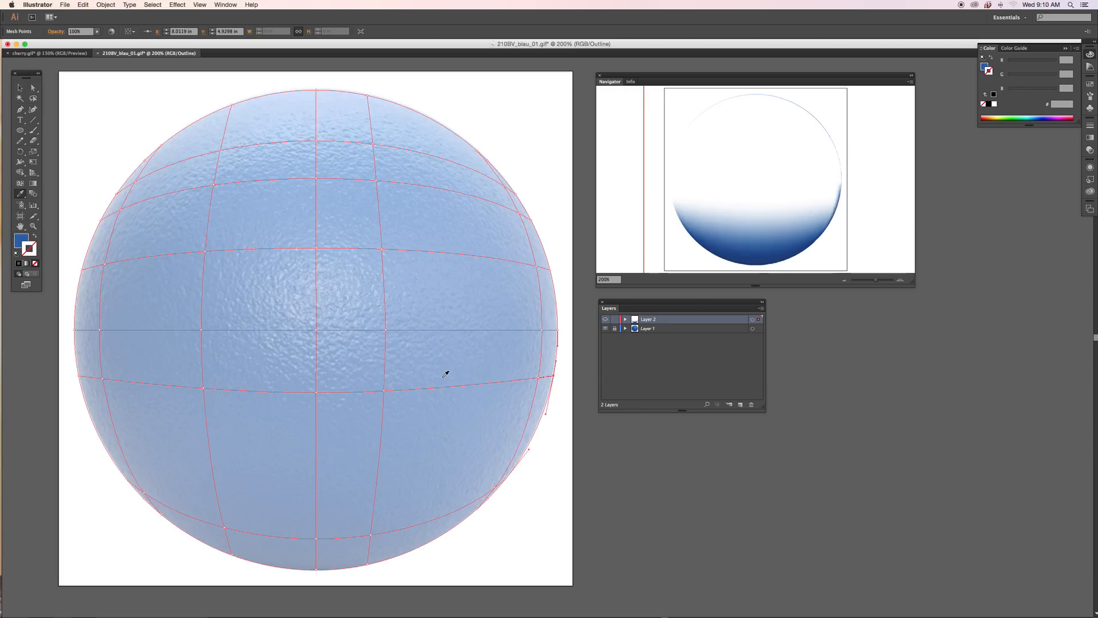
shift+super+click(384, 391)
shift+super+click(316, 392)
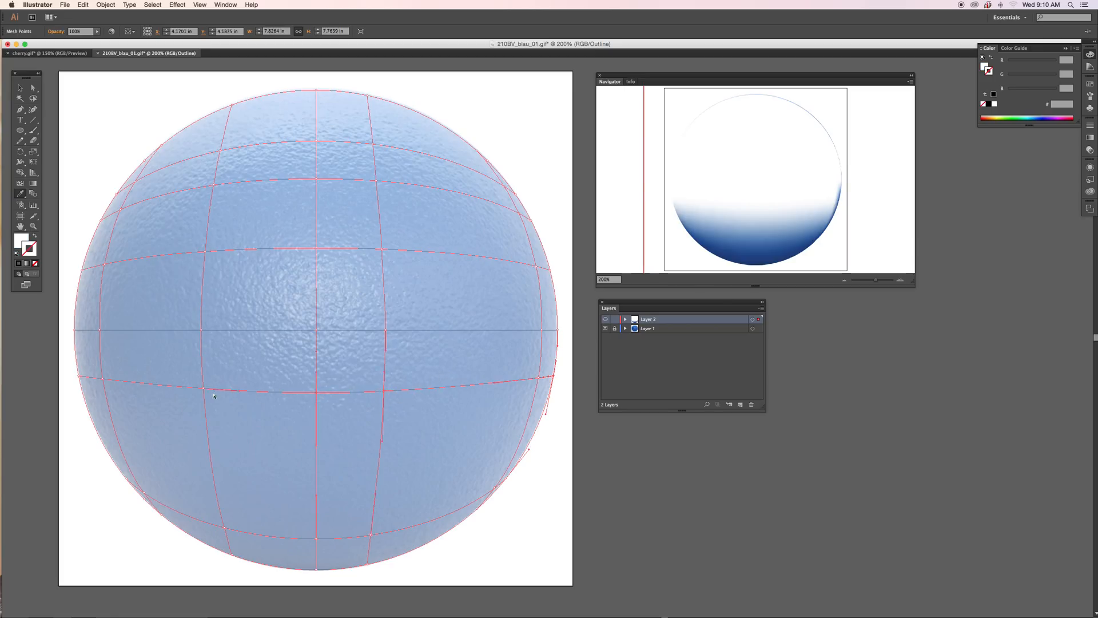
shift+super+click(202, 391)
shift+super+click(78, 377)
click(121, 372)
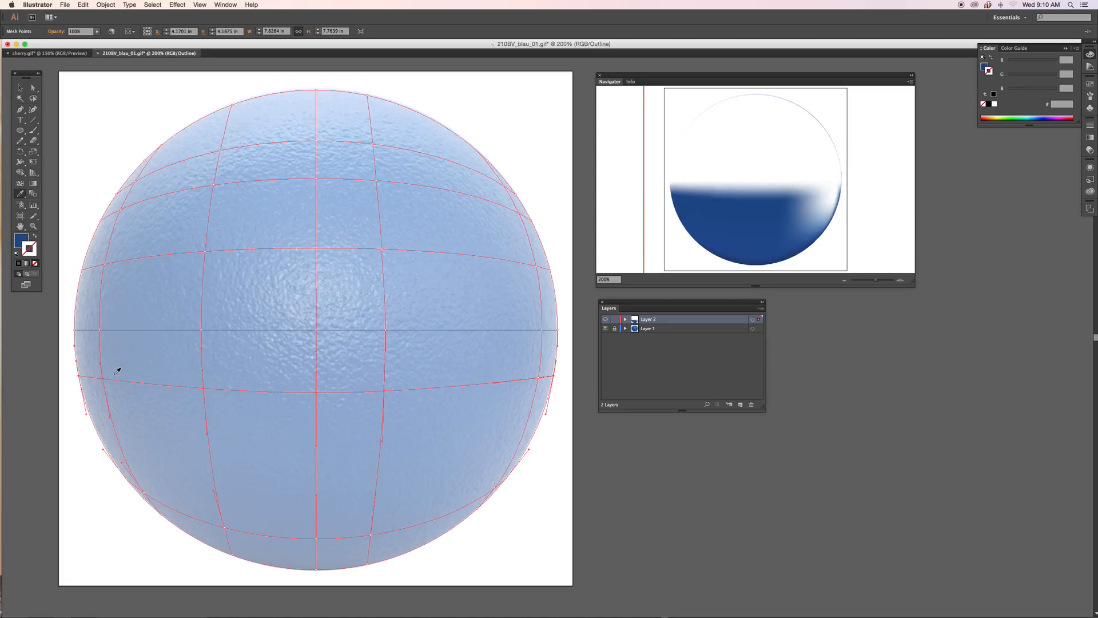
- Deselect the mesh row below the centre line and recolour its two leftmost points individually with blues sampled beside them
click(32, 89)
click(73, 386)
click(103, 378)
click(68, 375)
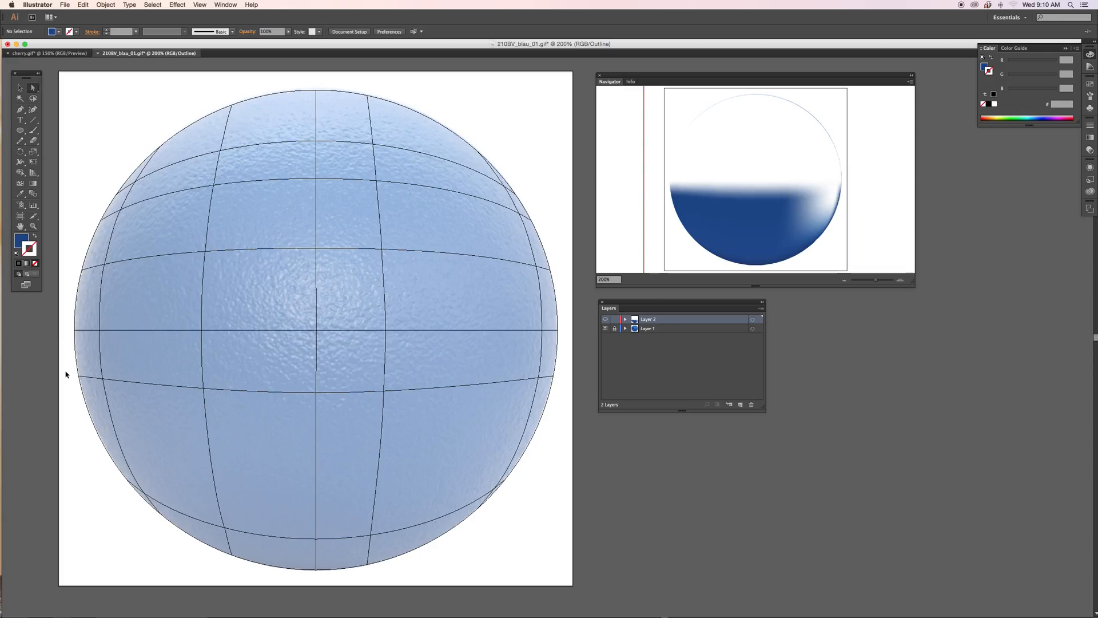
click(86, 378)
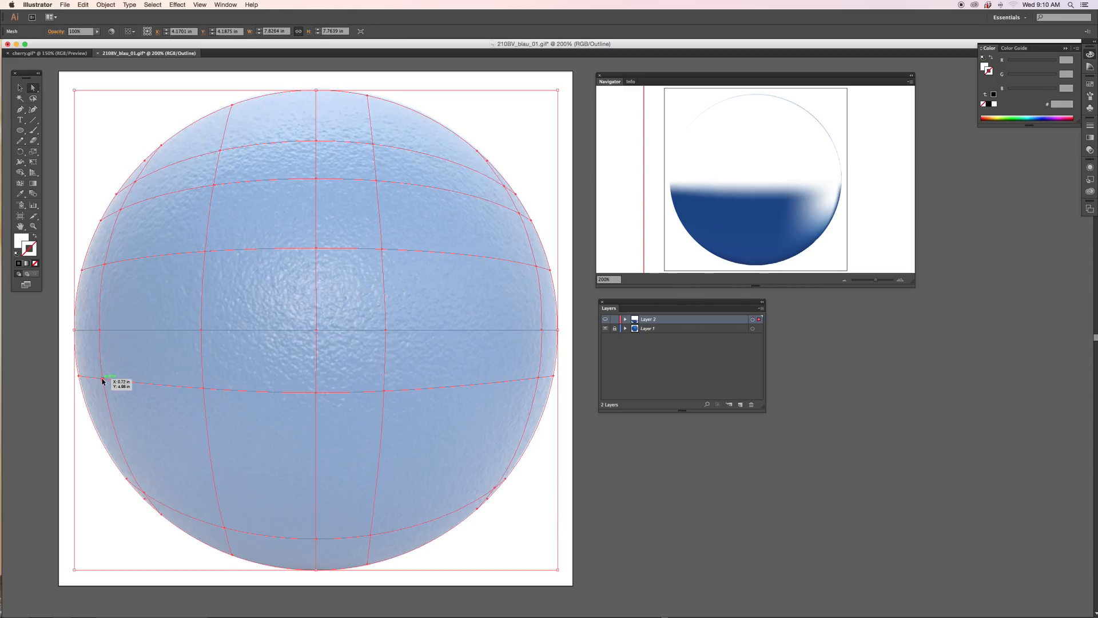
click(20, 193)
super+click(80, 376)
super+click(102, 380)
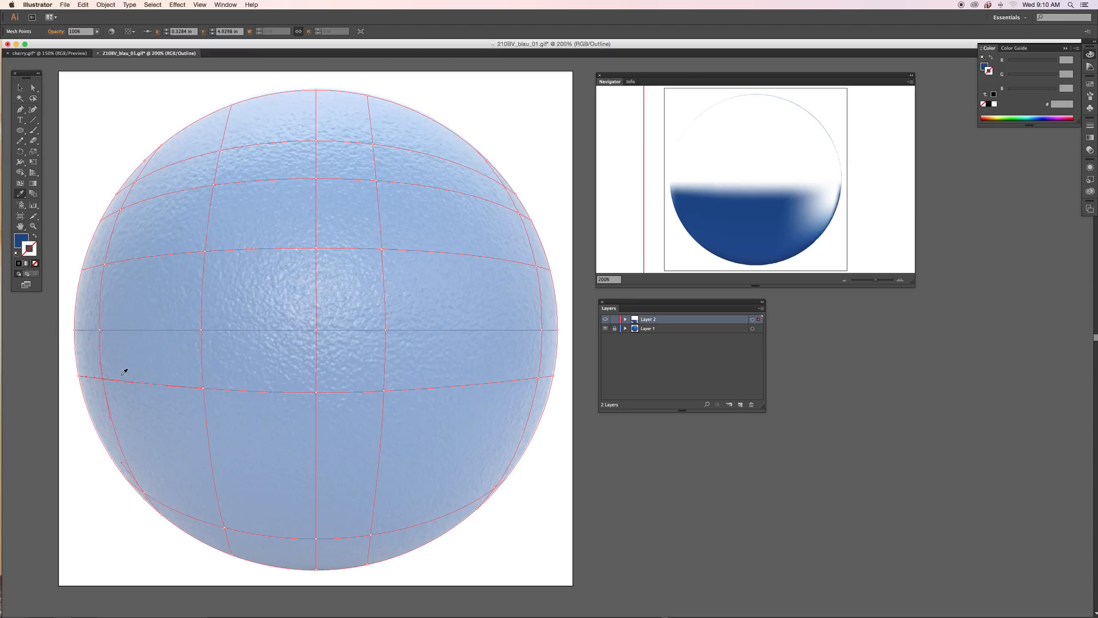
- Recolour the remaining points of the row below the centre line one by one, rightward to the ball's edge, with sampled blues
super+click(203, 389)
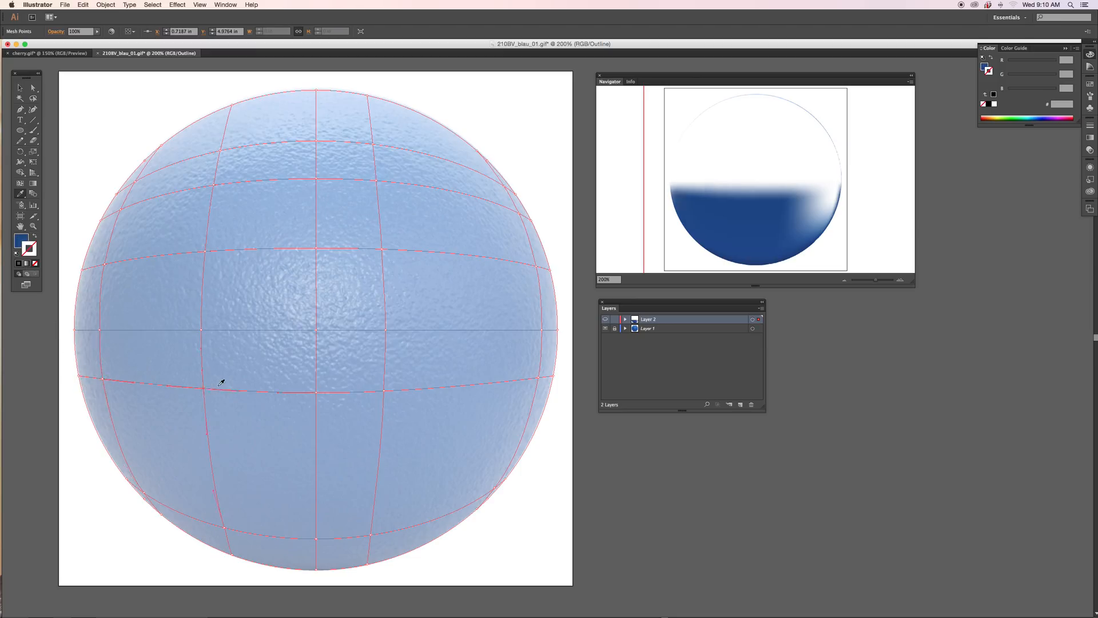
super+click(317, 394)
super+click(384, 391)
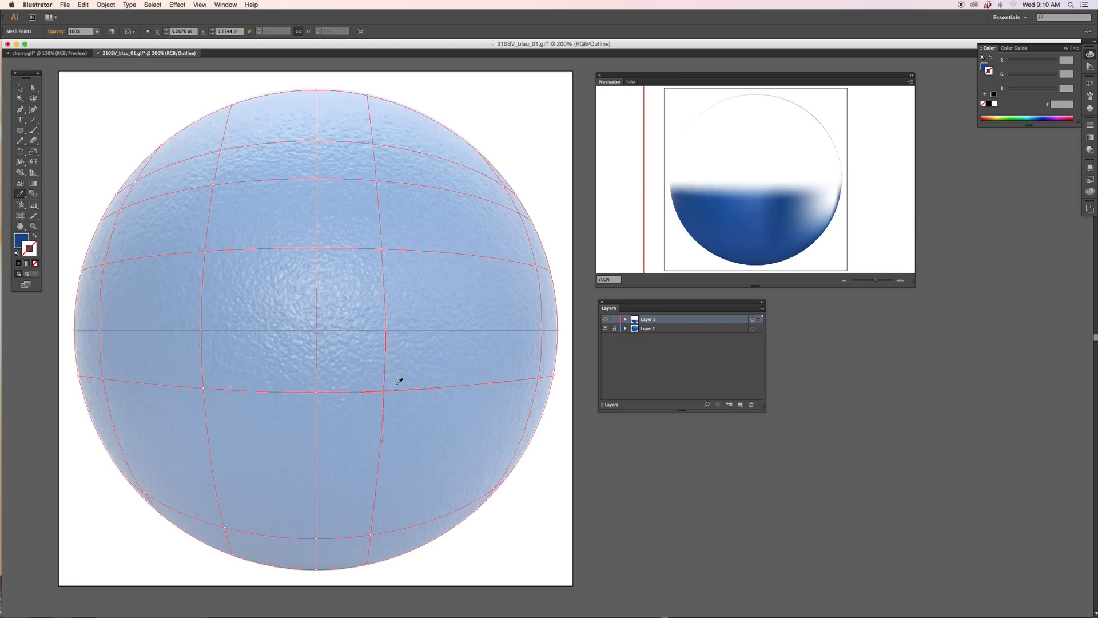
super+click(539, 378)
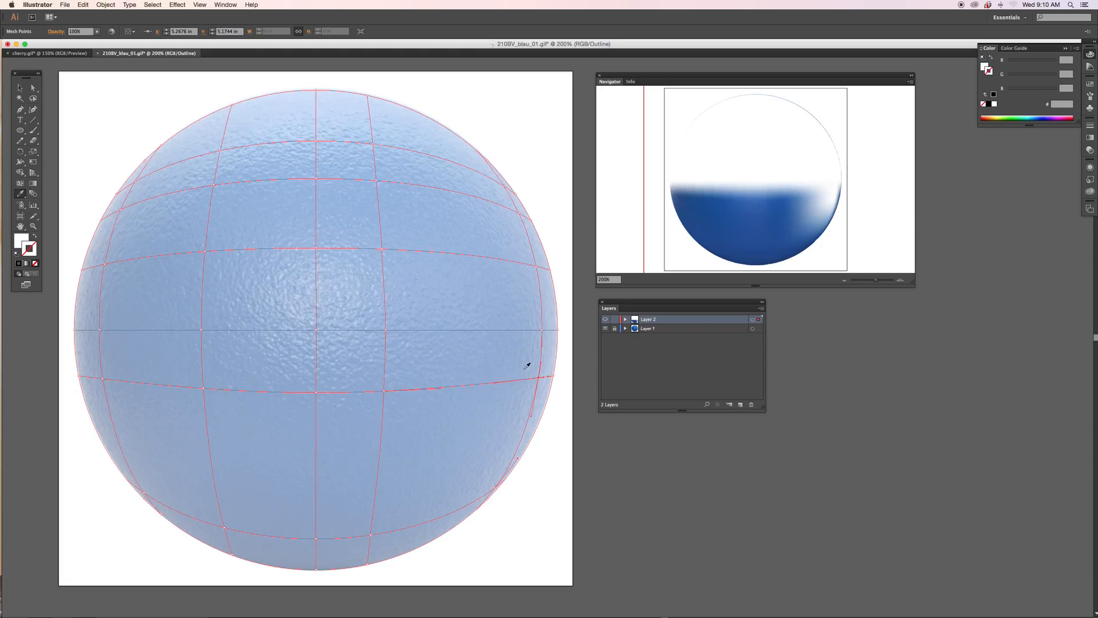
super+click(552, 376)
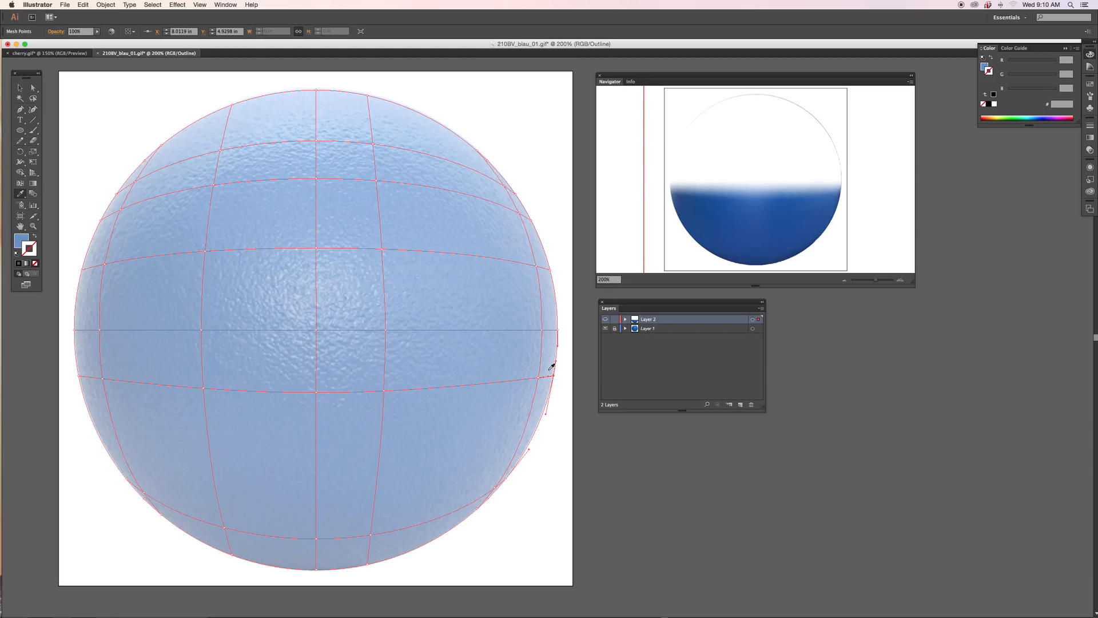
- Colour the centre-line mesh points from the ball's right edge to its centre with the blue sampled beside each point
super+click(557, 331)
super+click(543, 330)
super+click(385, 330)
click(392, 321)
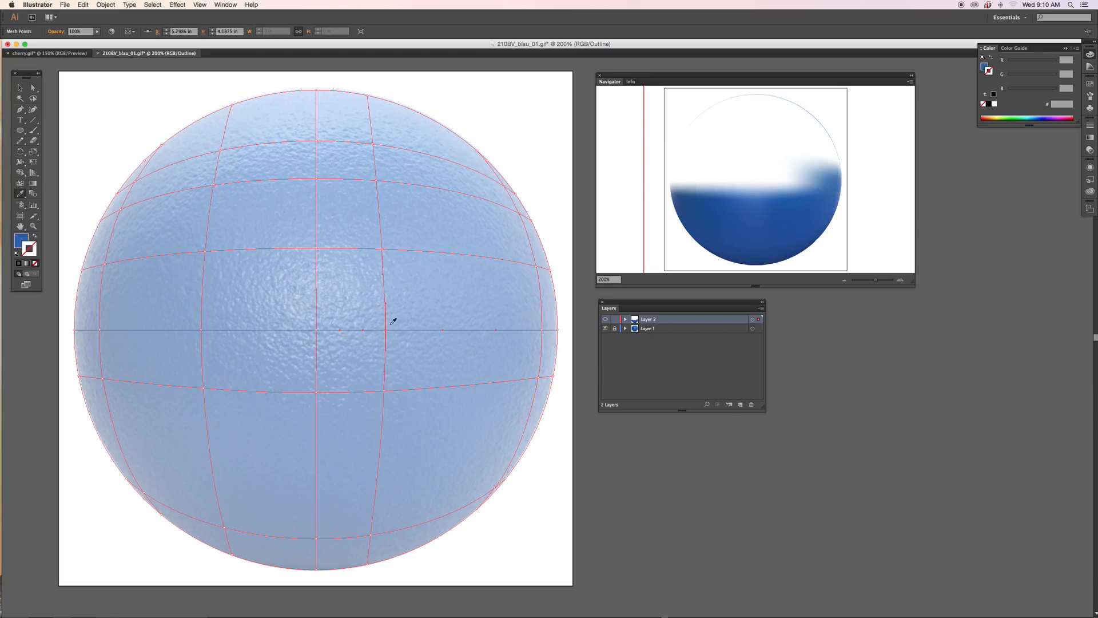
super+click(317, 330)
click(328, 318)
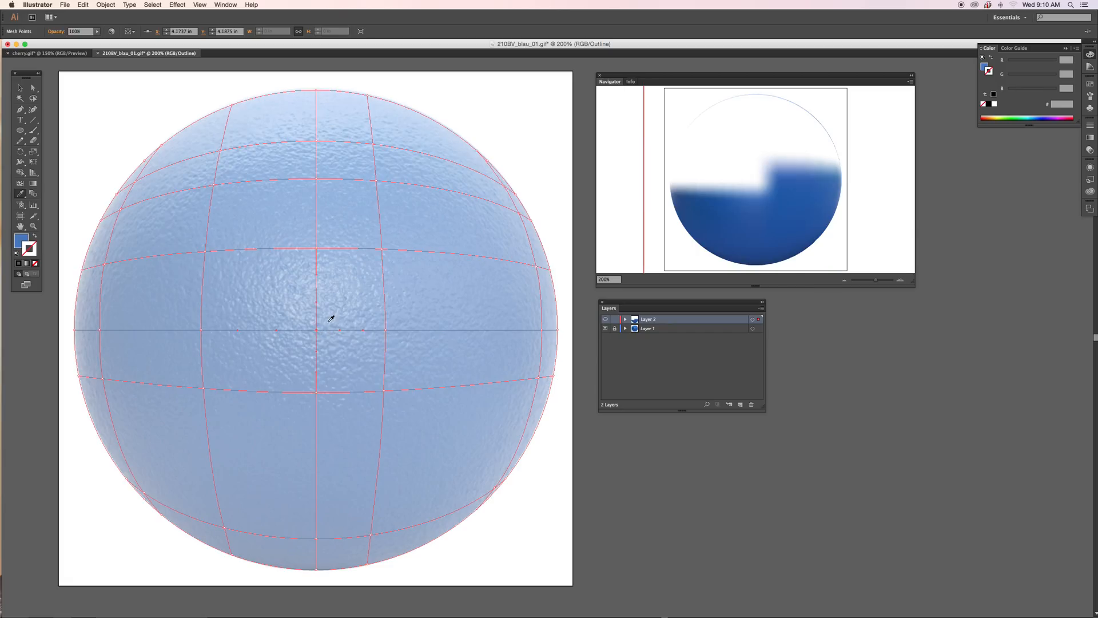
- Colour the centre-line mesh points left of the ball's centre, out to the left edge, with blues sampled beside each point
super+click(202, 330)
click(221, 316)
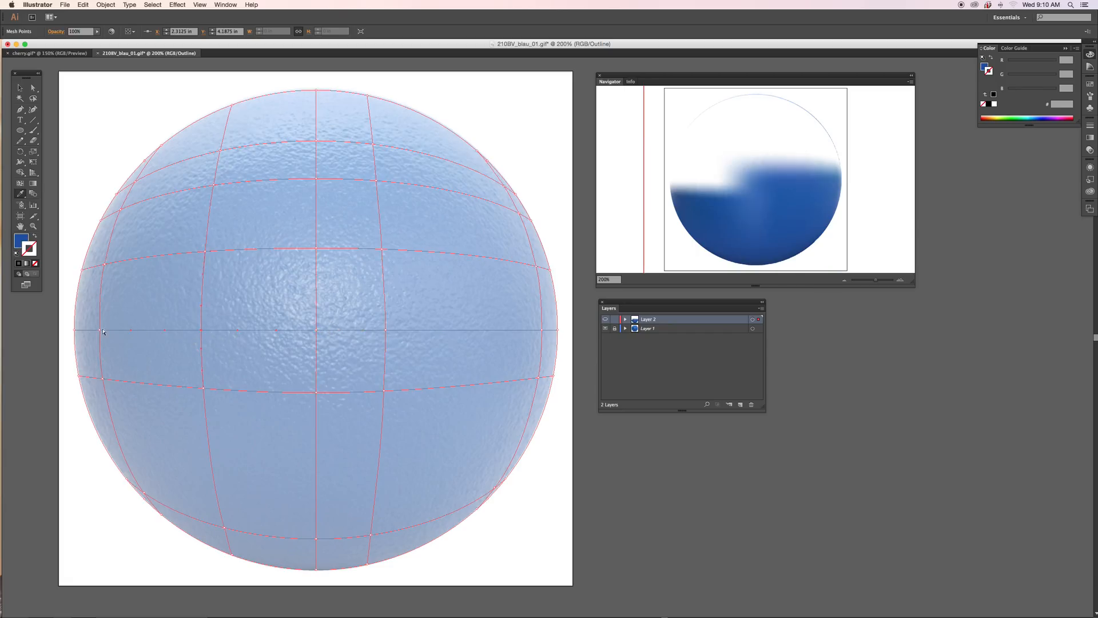
super+click(99, 330)
click(110, 320)
super+click(74, 330)
click(81, 322)
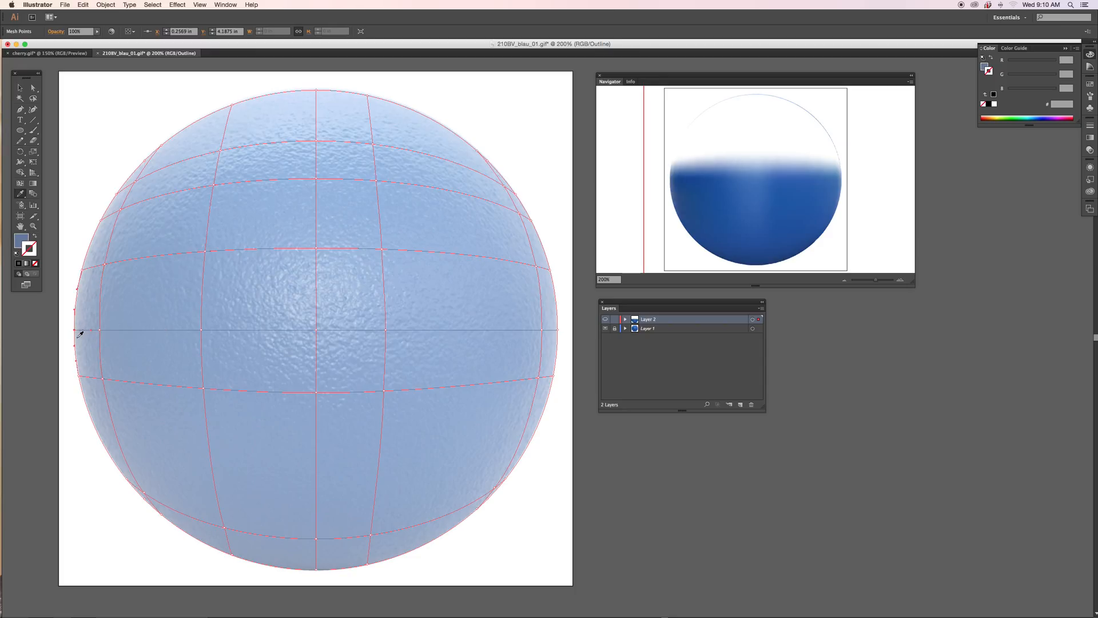
- Colour the first mesh row above the centre line from the left edge to the middle with blues sampled beside each point
click(87, 262)
super+click(105, 264)
click(120, 251)
super+click(205, 251)
click(246, 237)
super+click(316, 249)
click(342, 248)
- Colour the right half of the first mesh row above the centre line, out to the edge, with locally sampled blues
super+click(382, 249)
click(400, 233)
super+click(538, 266)
click(527, 250)
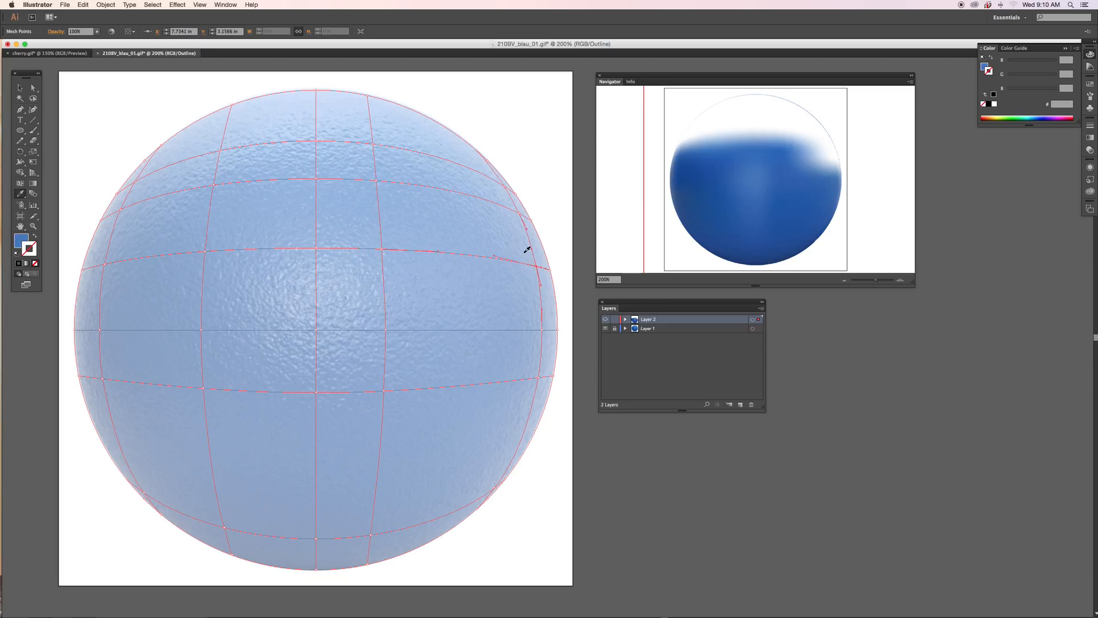
super+click(550, 270)
click(546, 254)
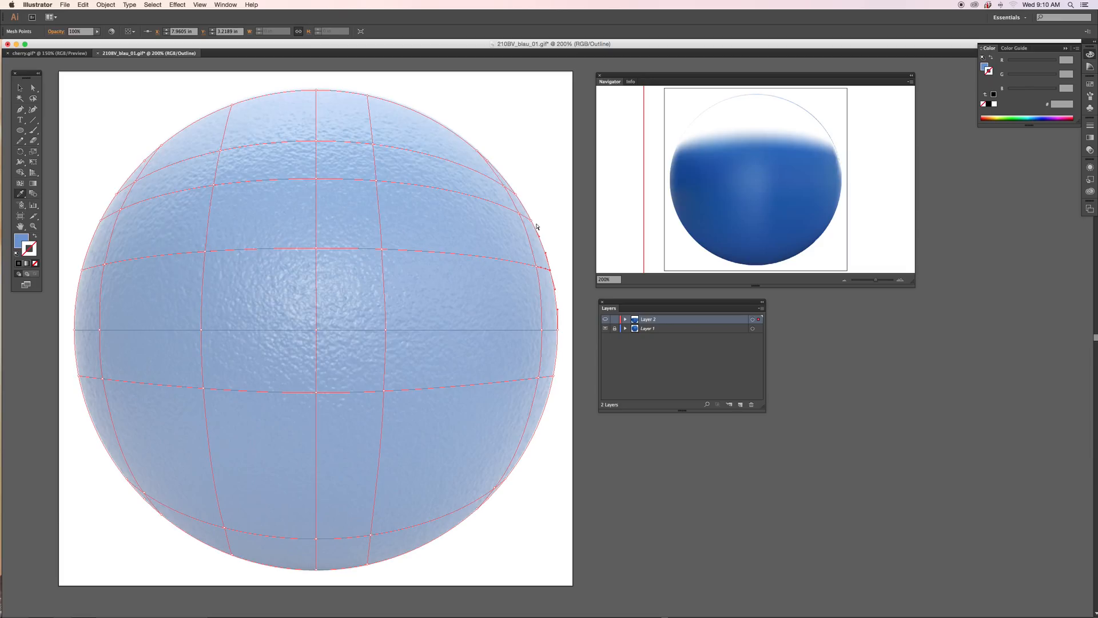
- Colour the second mesh row above the centre line from the right edge to the middle with blues sampled beside each point
super+click(531, 220)
click(523, 205)
super+click(509, 209)
click(487, 196)
super+click(377, 180)
click(384, 171)
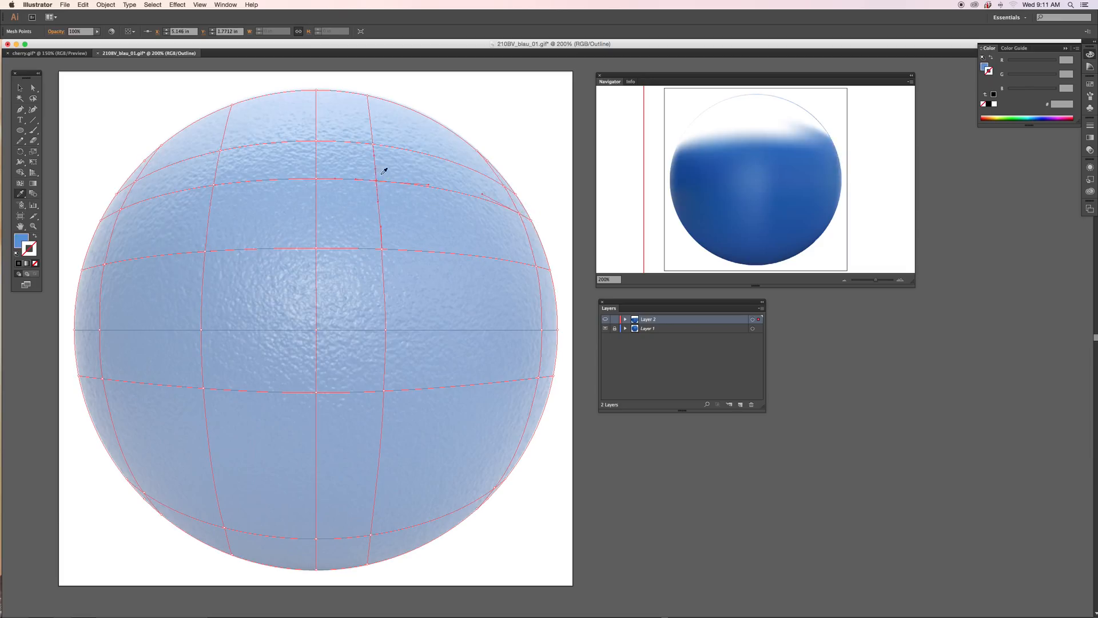
super+click(316, 180)
click(327, 170)
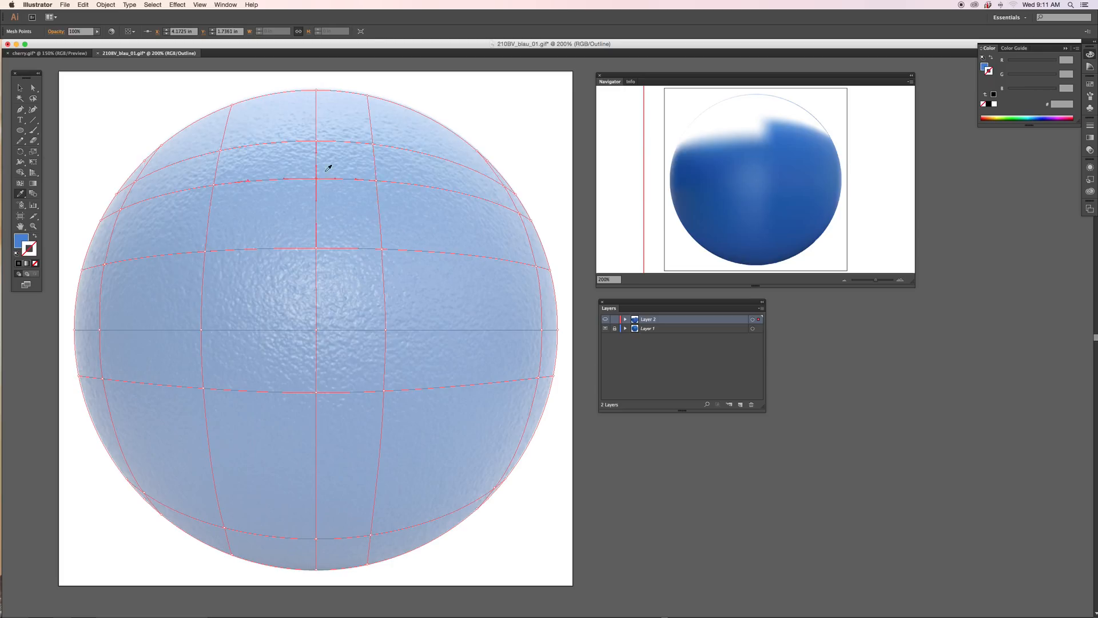
- Colour the left half of the second mesh row above the centre line, out to the edge, with locally sampled blues
super+click(213, 184)
click(225, 174)
super+click(121, 211)
click(131, 198)
super+click(102, 221)
click(111, 208)
- Colour the uppermost inner mesh row from the left edge to the middle with light blues sampled beside each point
super+click(118, 195)
click(135, 176)
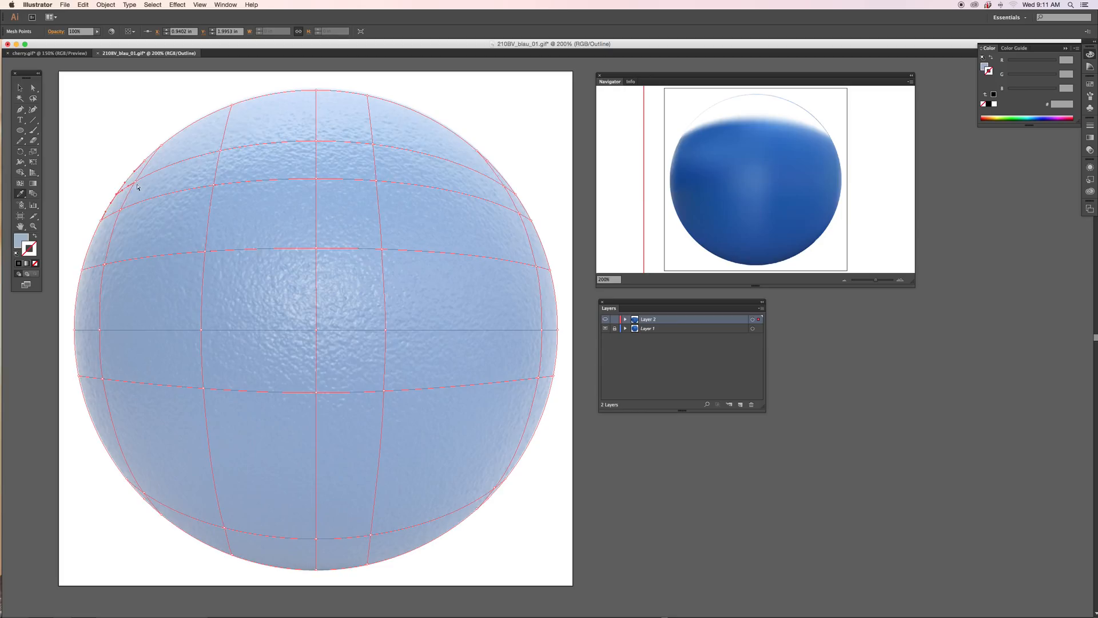
super+click(136, 182)
click(163, 164)
super+click(221, 151)
click(235, 140)
super+click(316, 143)
click(335, 128)
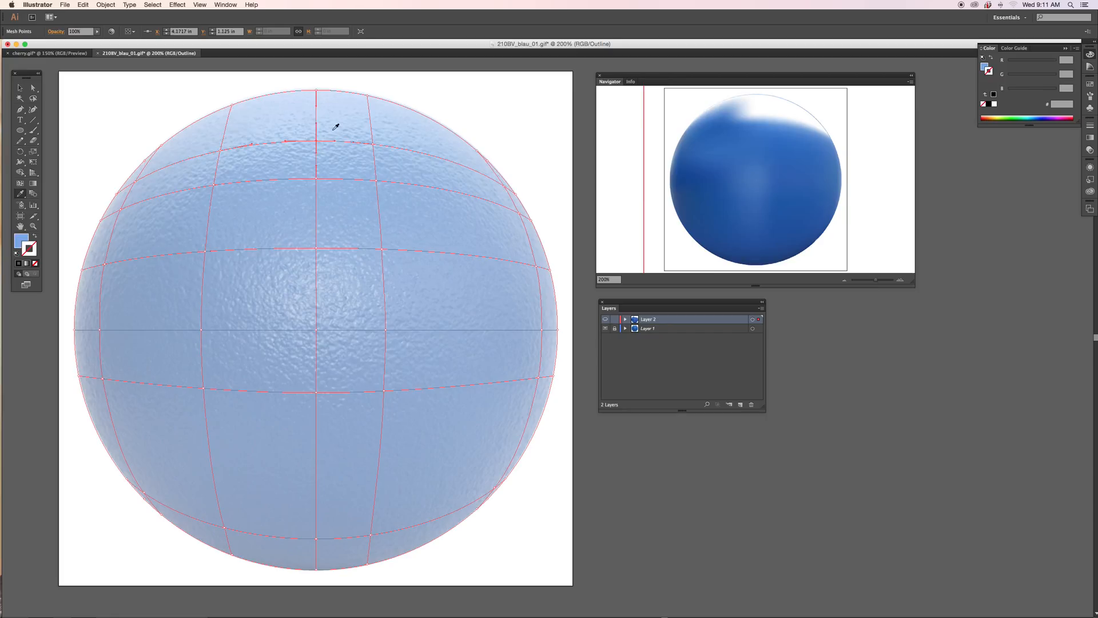
- Colour the right half of the uppermost inner mesh row, out to the edge, with light blues sampled beside each point
super+click(374, 144)
click(393, 130)
super+click(505, 185)
click(489, 167)
super+click(517, 193)
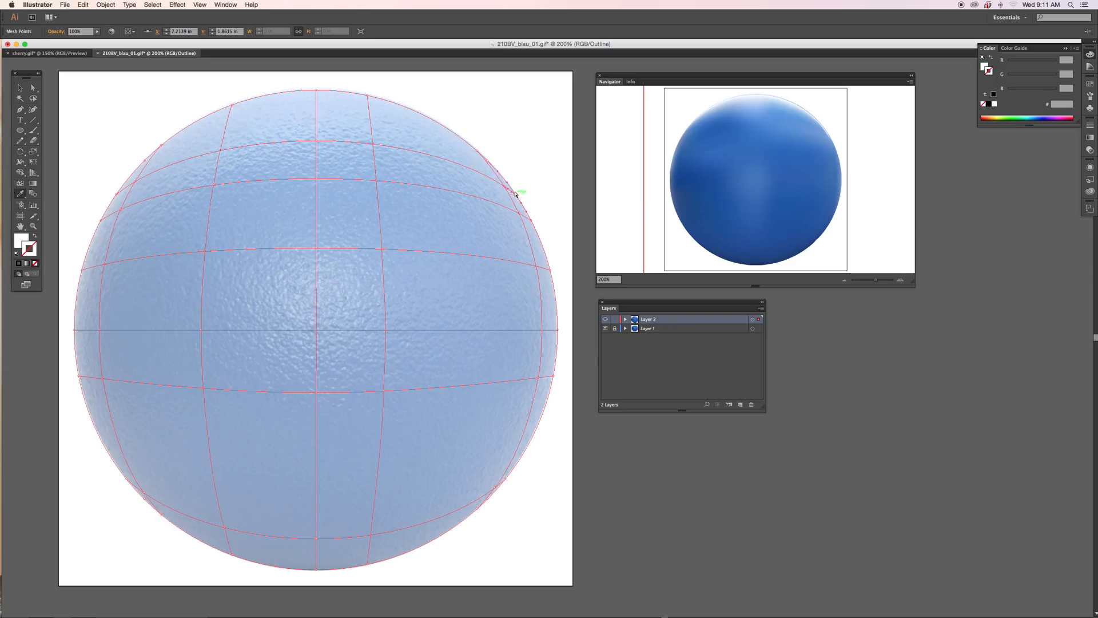
click(507, 183)
- Colour the outline mesh points from the ball's upper right edge to its topmost point with colours sampled beside them
super+click(477, 150)
click(472, 147)
super+click(367, 95)
click(364, 96)
super+click(316, 90)
click(312, 93)
- Colour the three outline mesh points along the ball's upper left edge with pale blues sampled beside each point
super+click(234, 106)
super+click(233, 107)
click(236, 108)
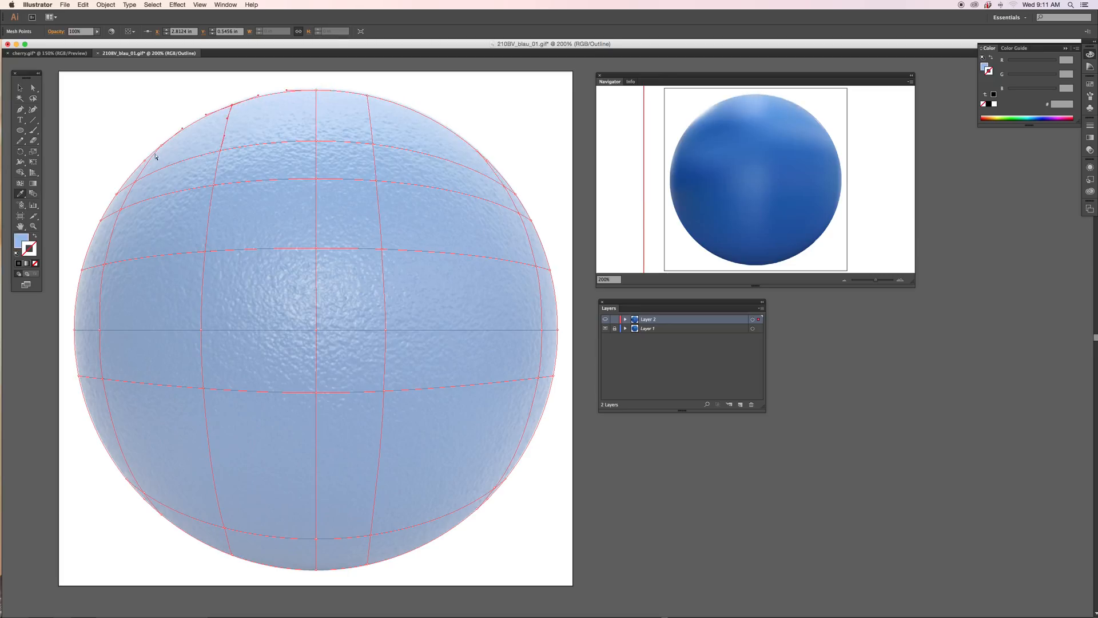
super+click(161, 147)
click(172, 144)
super+click(145, 163)
click(149, 167)
- Preview the mesh ball in full colour and deselect it to check the shading
key(super+y)
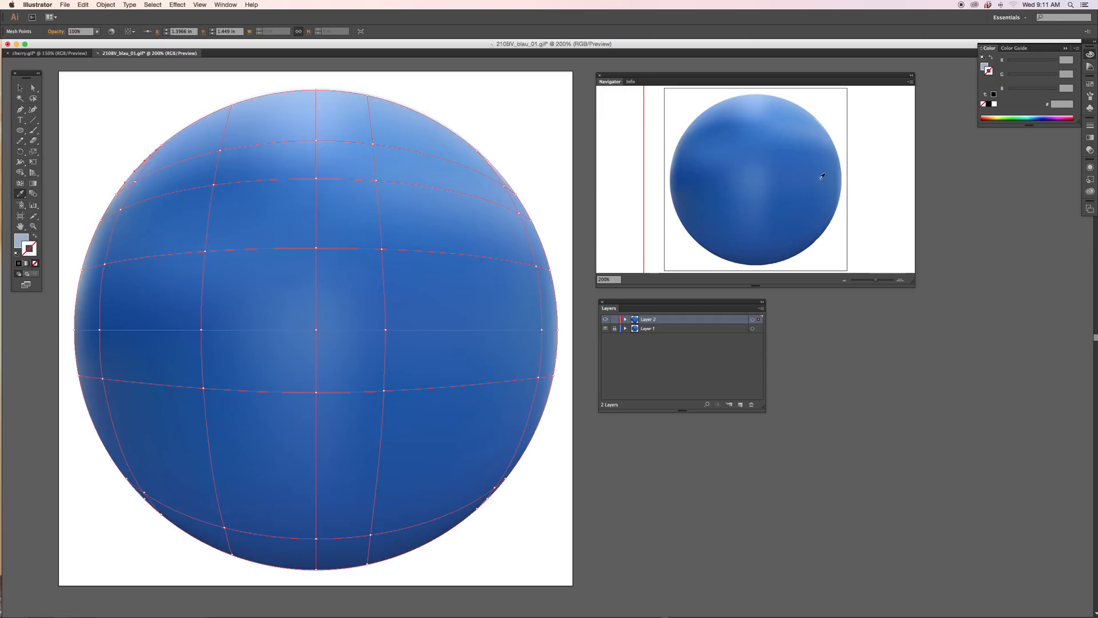
key(v)
click(116, 119)
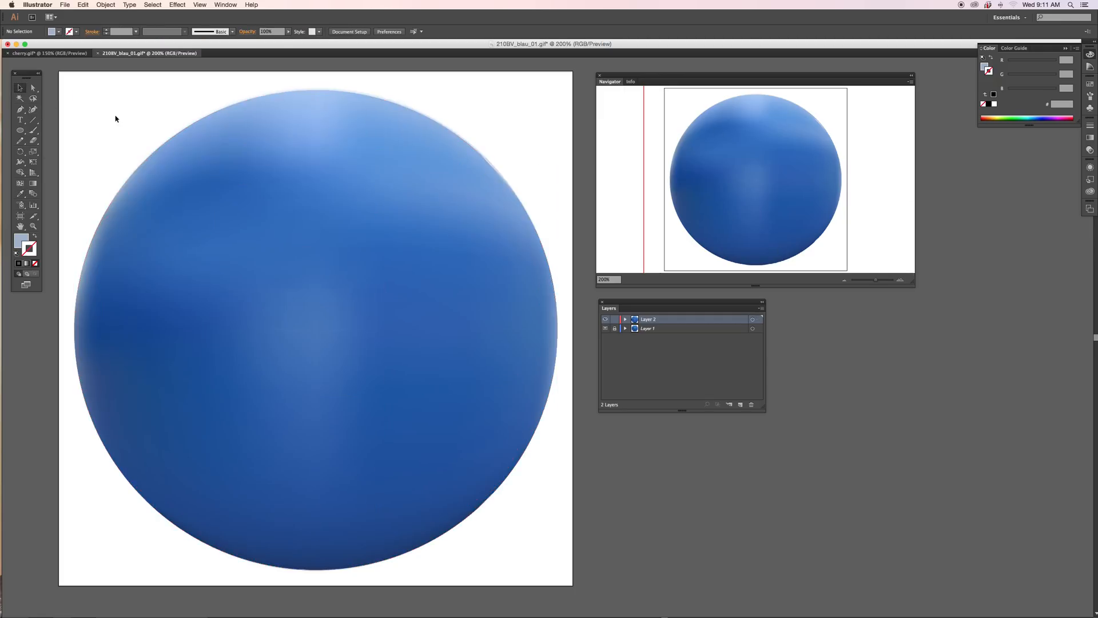
- Return to outline view and recolour the mesh point left of the middle on the second row above centre with a newly sampled blue
click(269, 202)
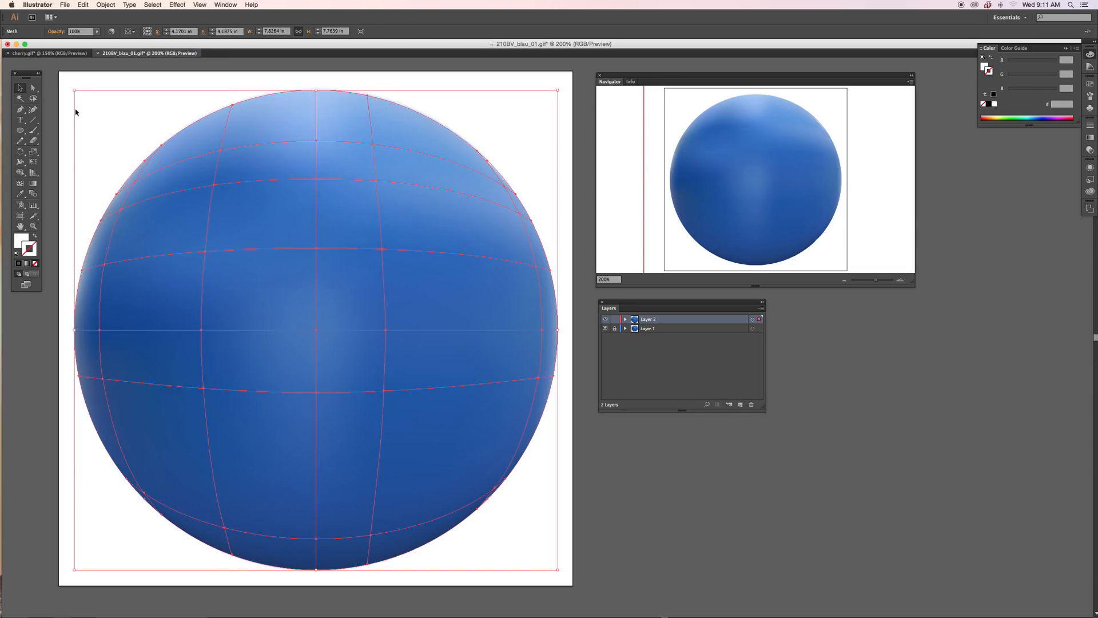
key(super+y)
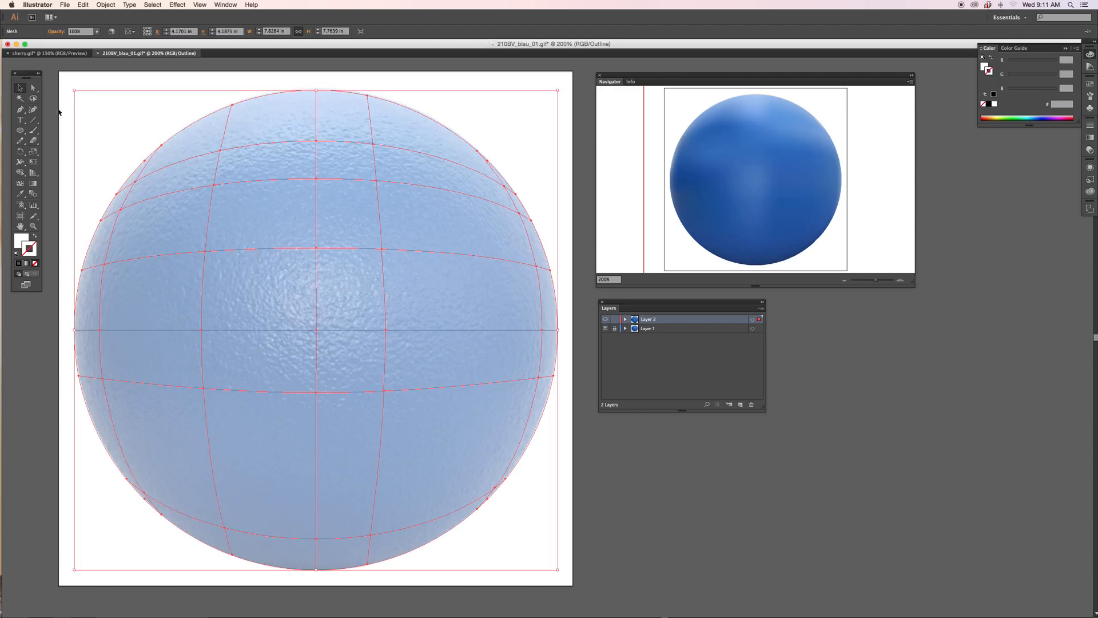
key(a)
click(215, 184)
click(26, 191)
click(210, 179)
key(super+t)
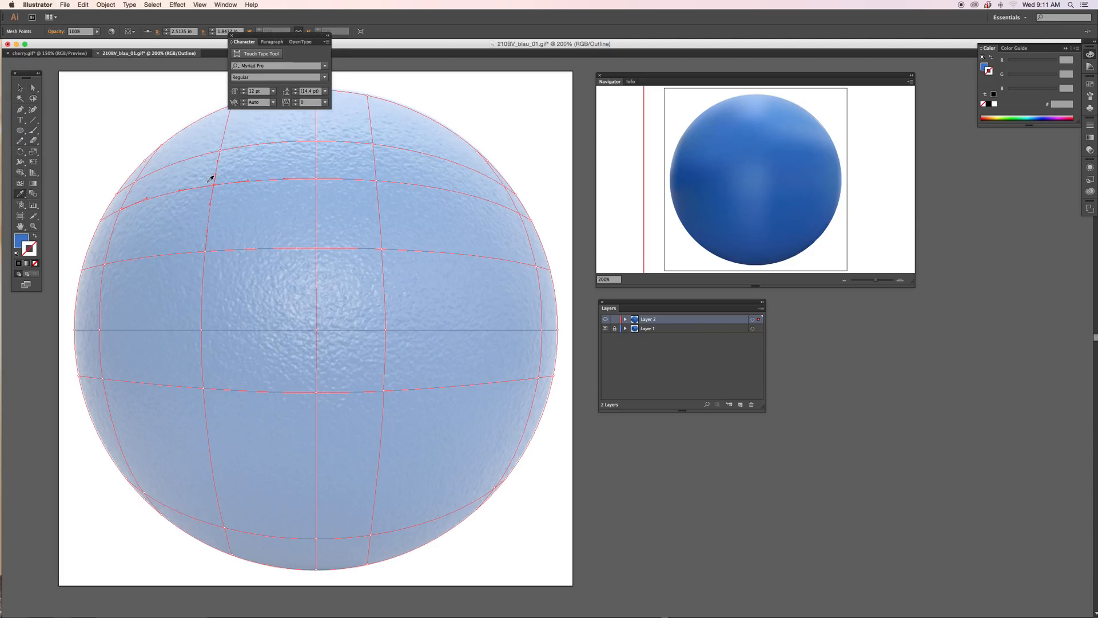
key(v)
click(80, 110)
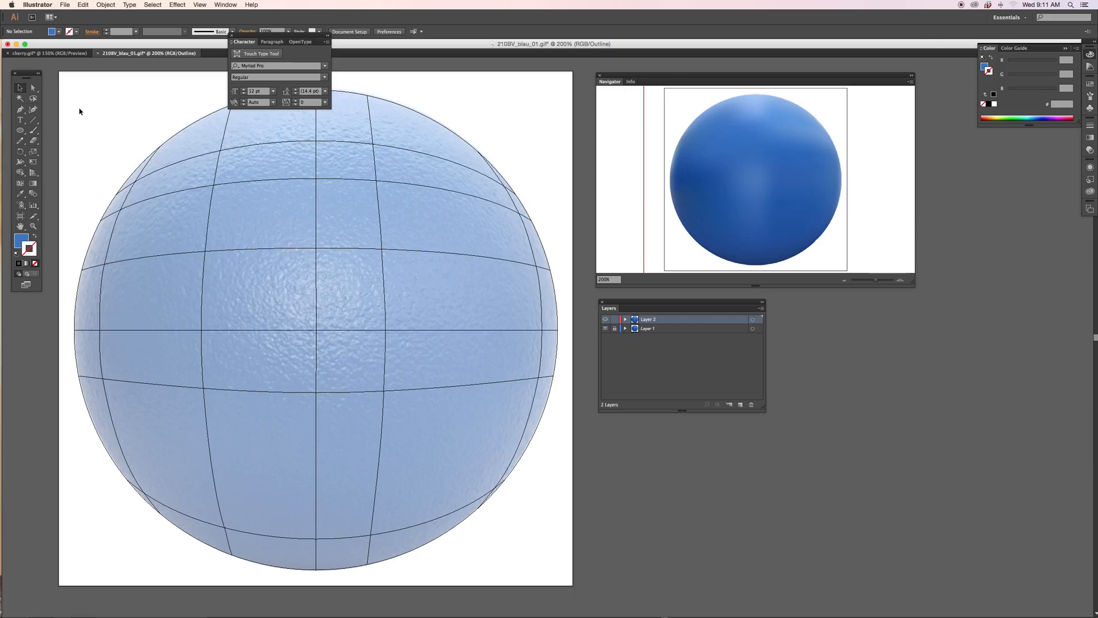
- In full-colour preview, adjust the position of the recoloured mesh point on the second row above the centre line
key(super+y)
click(32, 88)
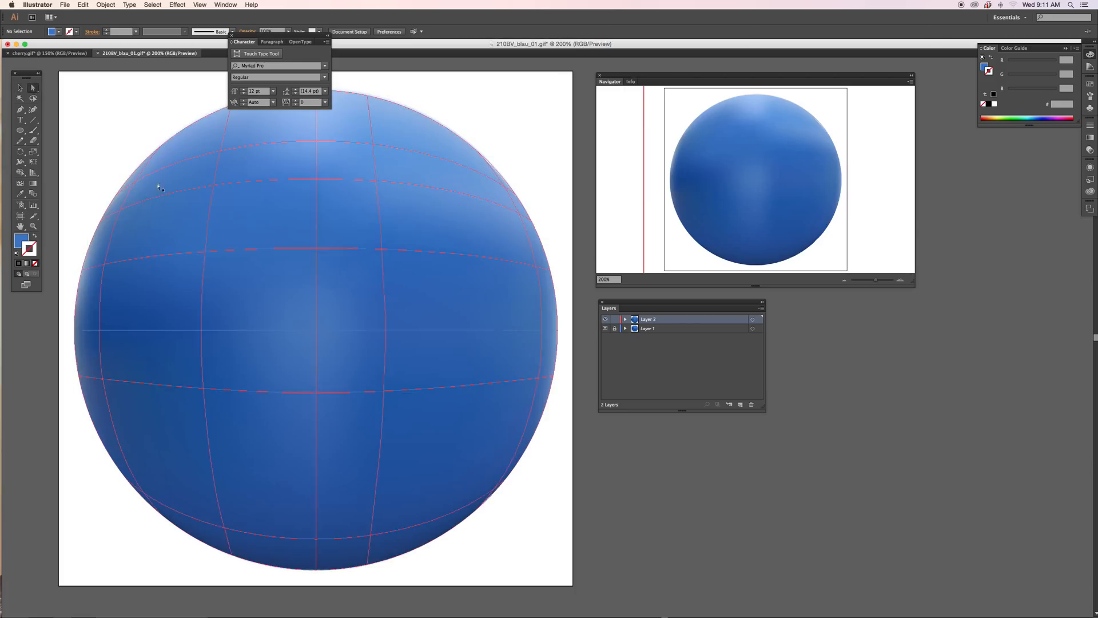
click(222, 192)
drag(222, 191, 212, 182)
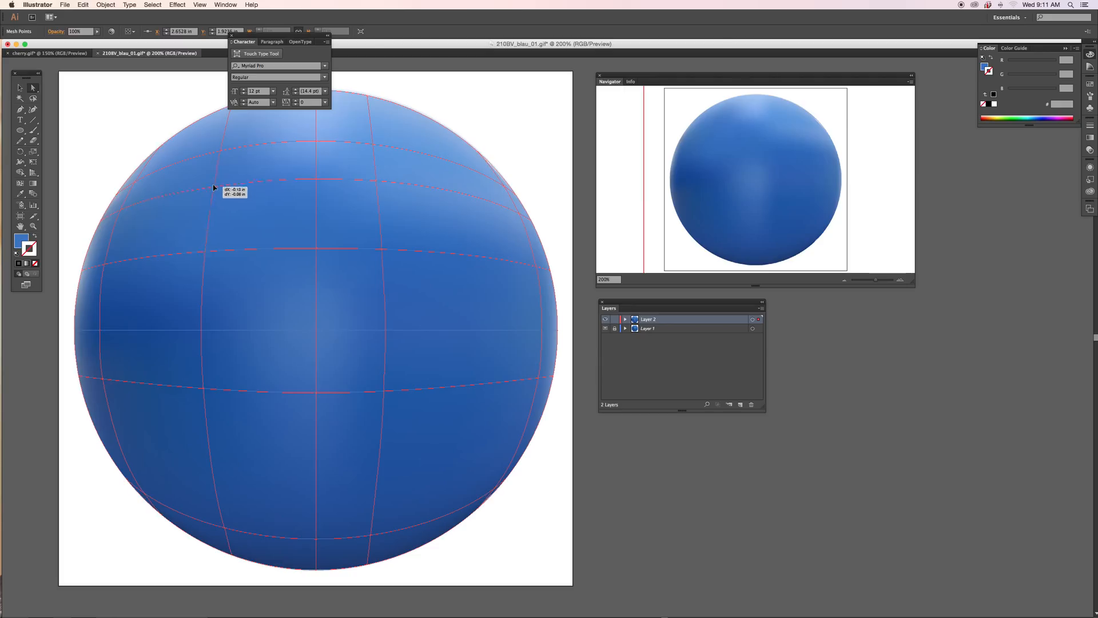
- Adjust the mesh at the ball's centre point to raise the soft highlight, and deselect the mesh
click(315, 331)
drag(298, 293, 325, 279)
click(20, 88)
click(74, 105)
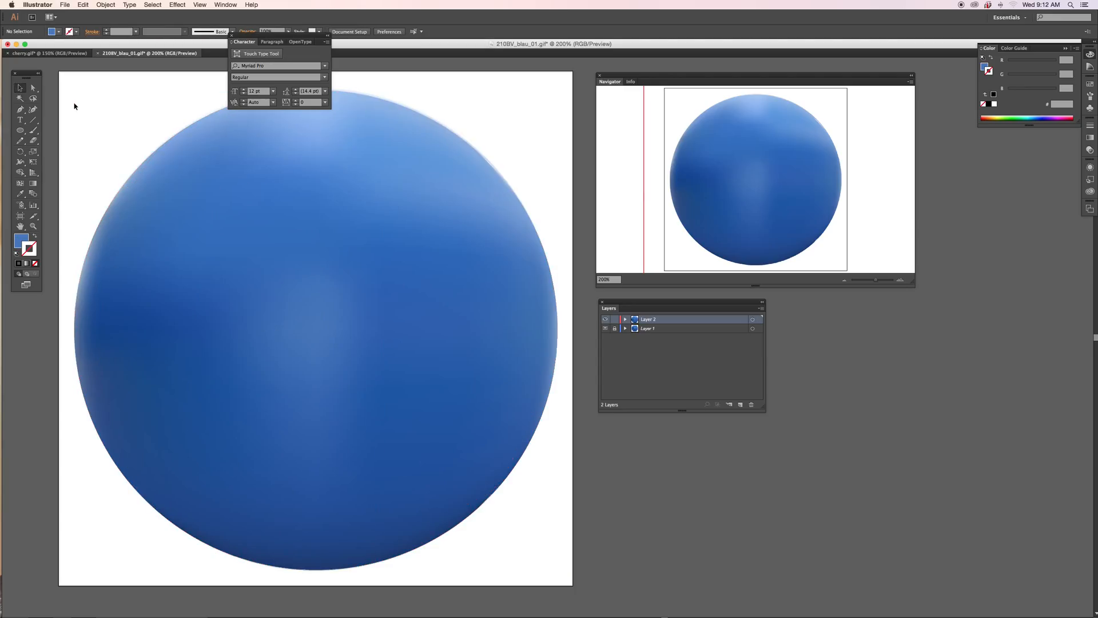